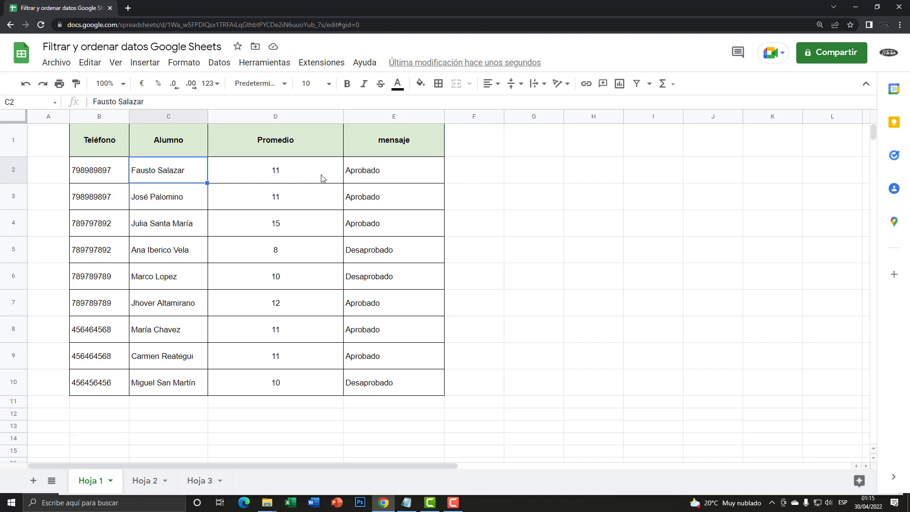
Step: Select the grades table B1:E10 and create a filter on its four columns
left_click(312, 219)
left_click(102, 146)
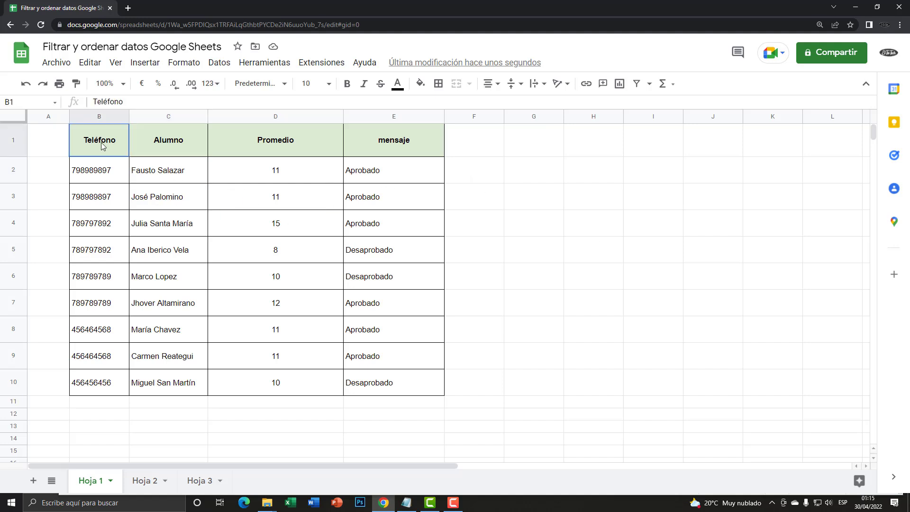
left_click_drag(102, 145, 390, 376)
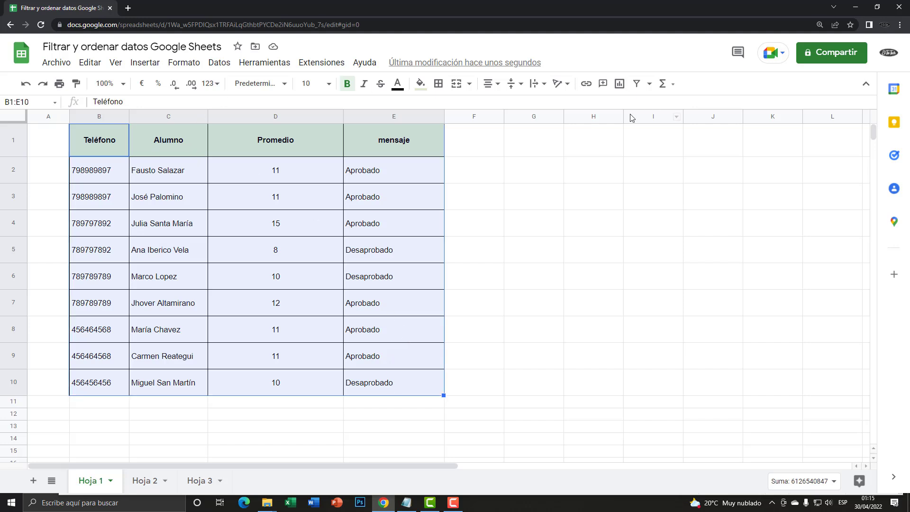
left_click(640, 87)
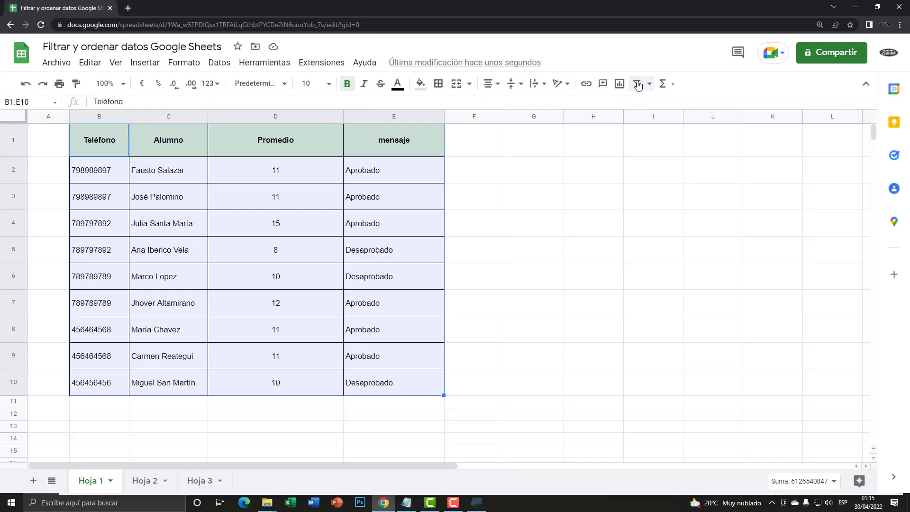
left_click(637, 84)
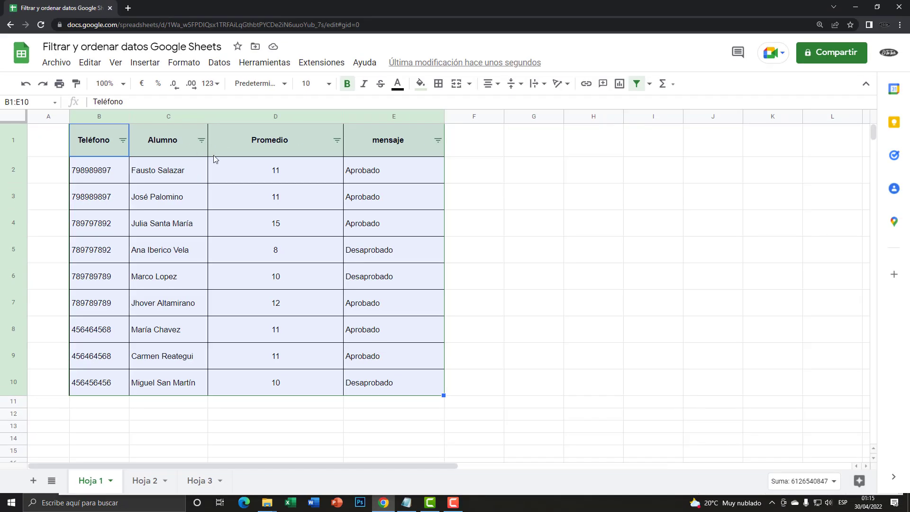
left_click(256, 180)
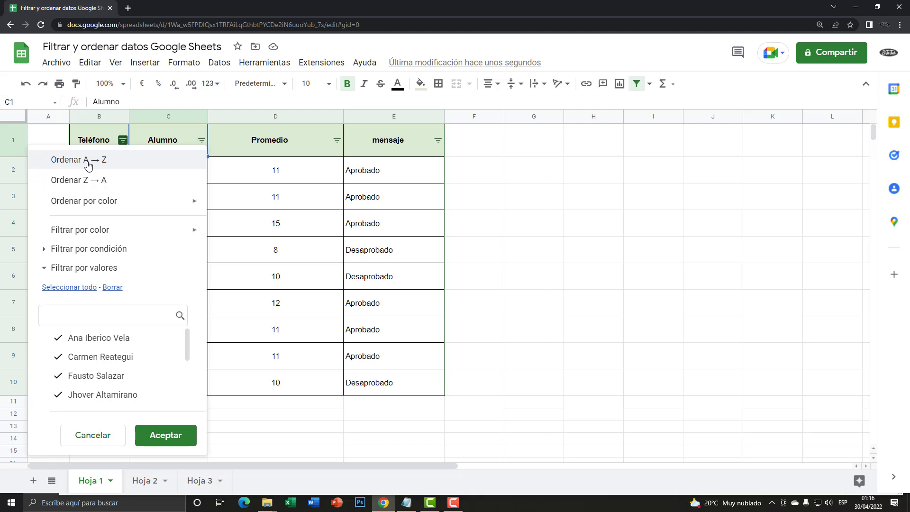
Step: Sort the table A to Z by the Alumno column
left_click(88, 166)
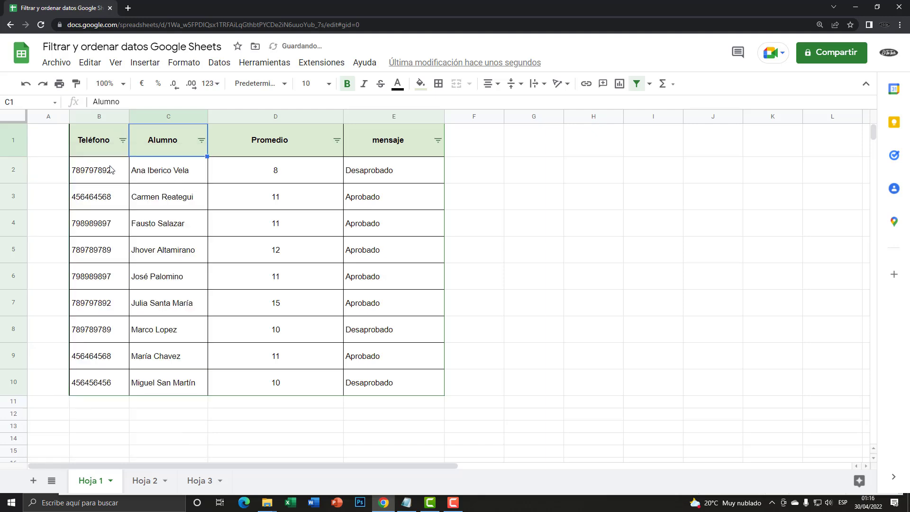
left_click_drag(110, 169, 402, 377)
left_click(189, 176)
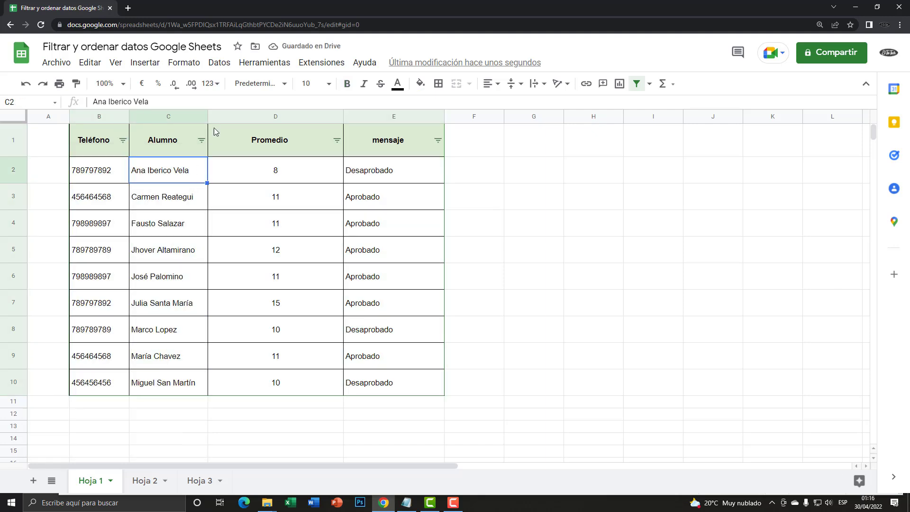
Step: Re-sort the table Z to A by Alumno so names run in reverse order
left_click(202, 140)
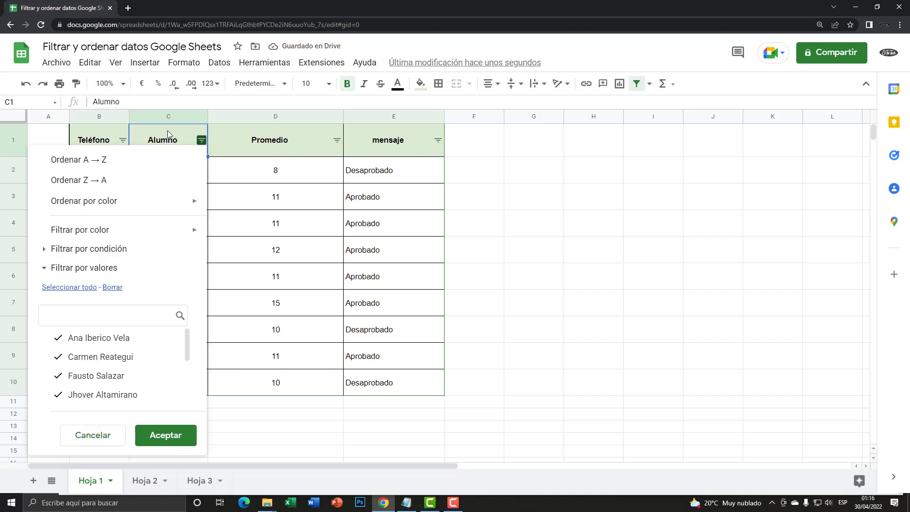
left_click(92, 180)
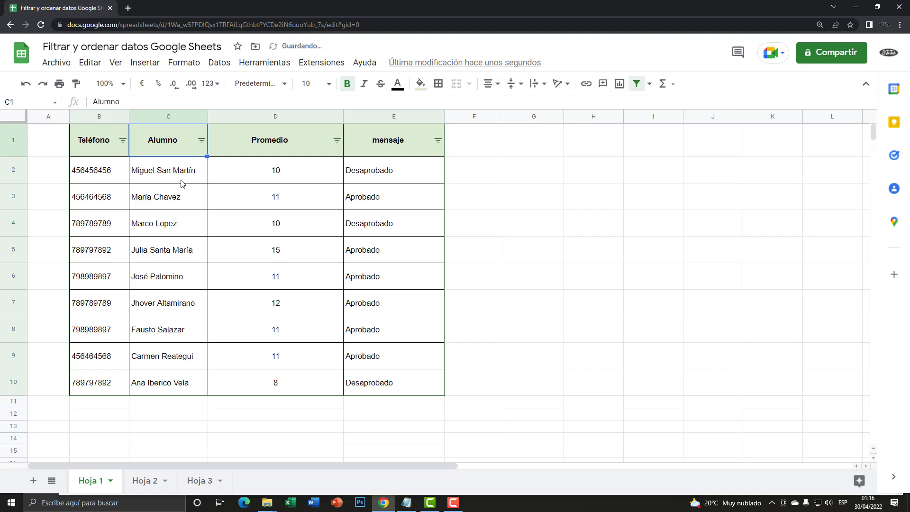
left_click_drag(176, 170, 168, 379)
left_click(191, 303)
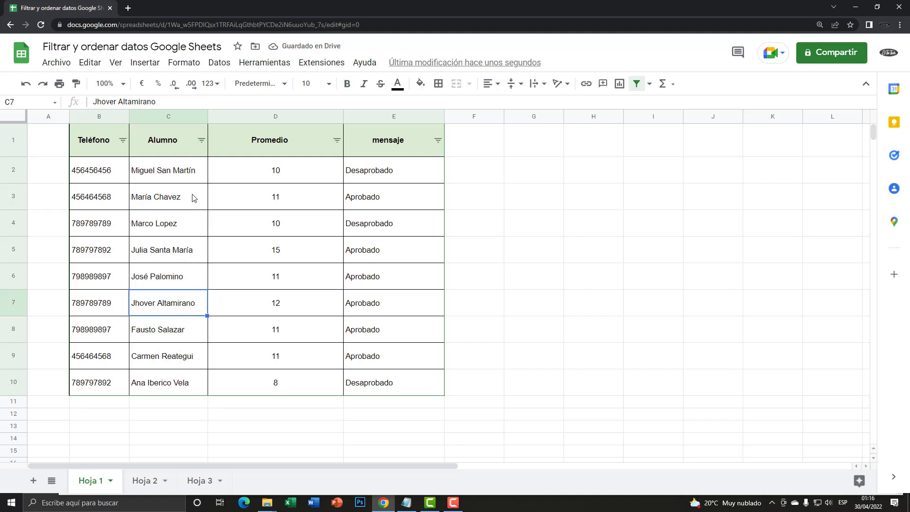
left_click(202, 141)
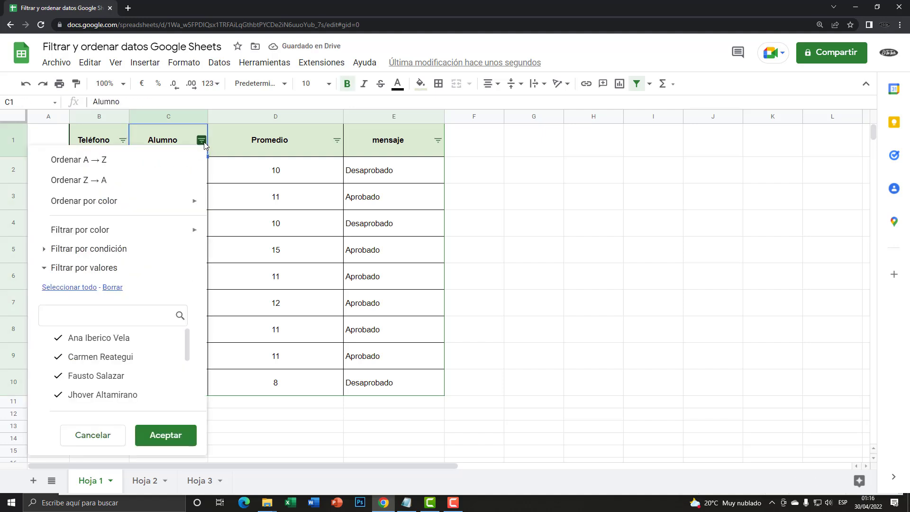
mouse_move(84, 201)
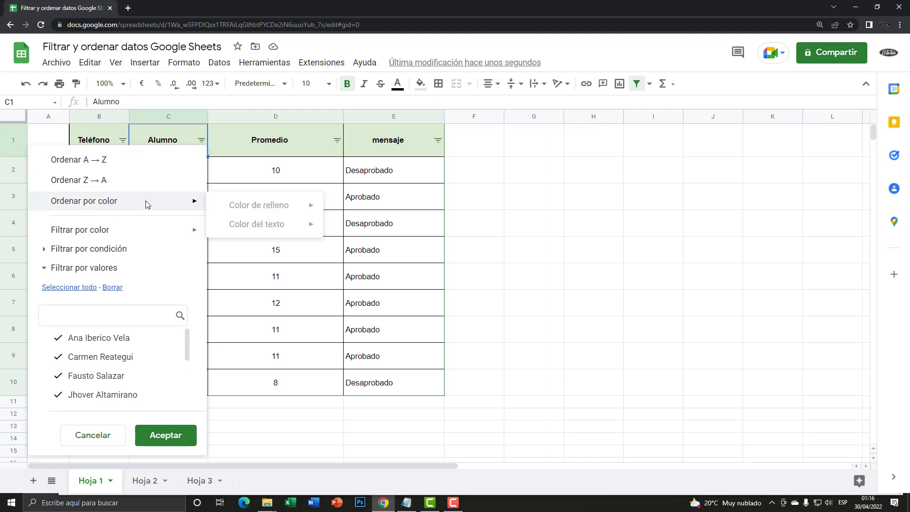
Step: Fill the first five student names, C2:C6, with cyan
left_click(78, 180)
left_click_drag(180, 170, 180, 270)
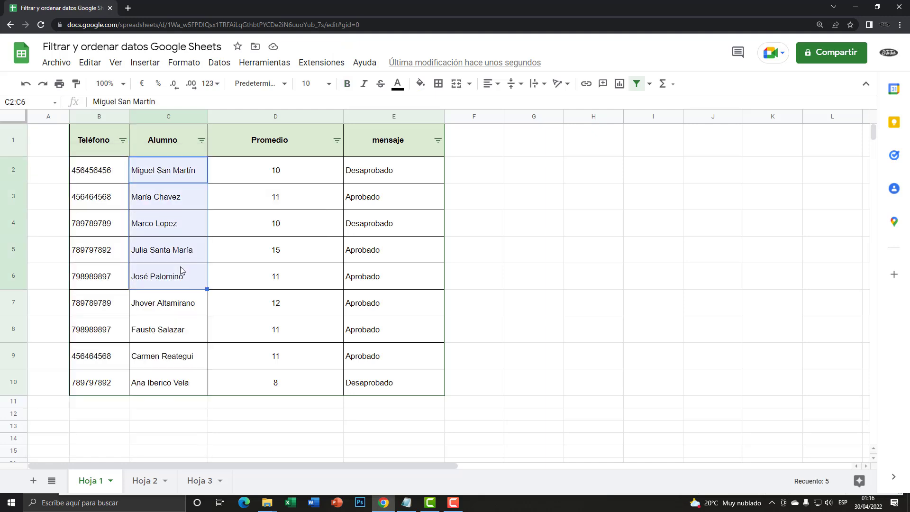
left_click(421, 84)
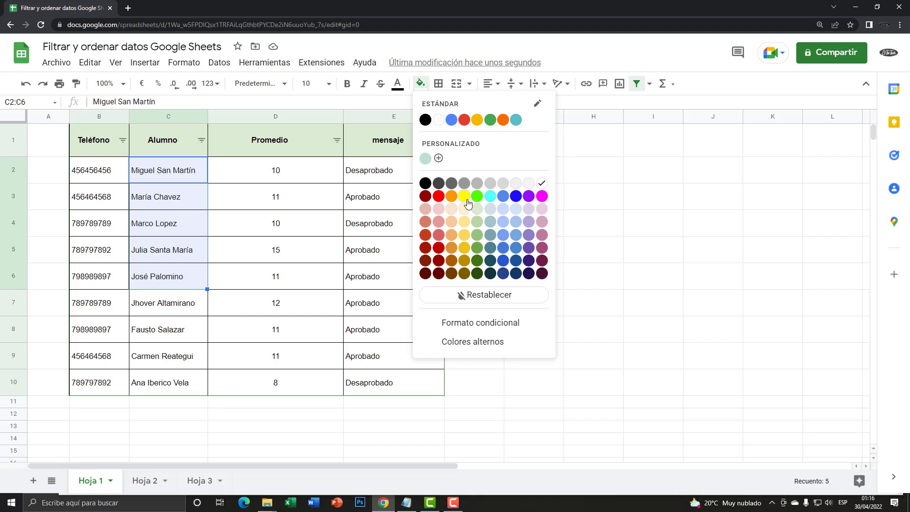
left_click(490, 196)
left_click(223, 199)
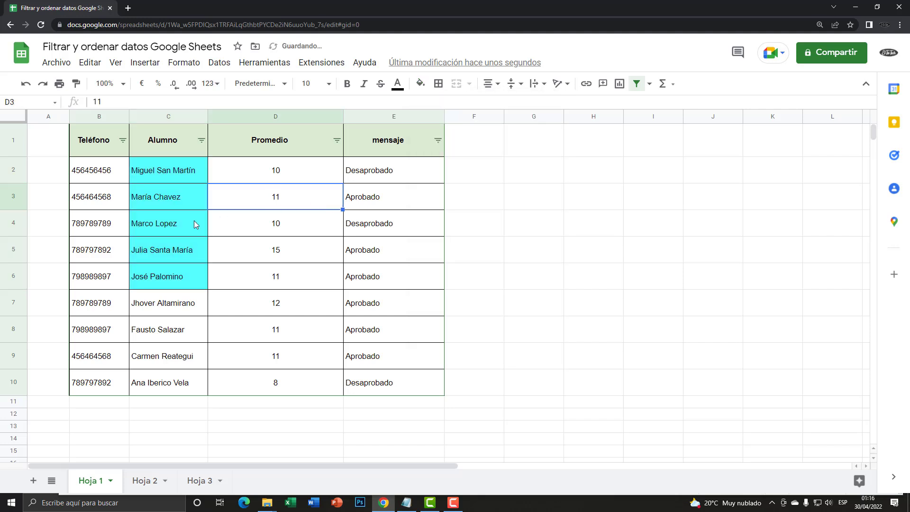
Step: Sort the table by Alumno fill colour with white rows first
left_click(201, 141)
mouse_move(84, 201)
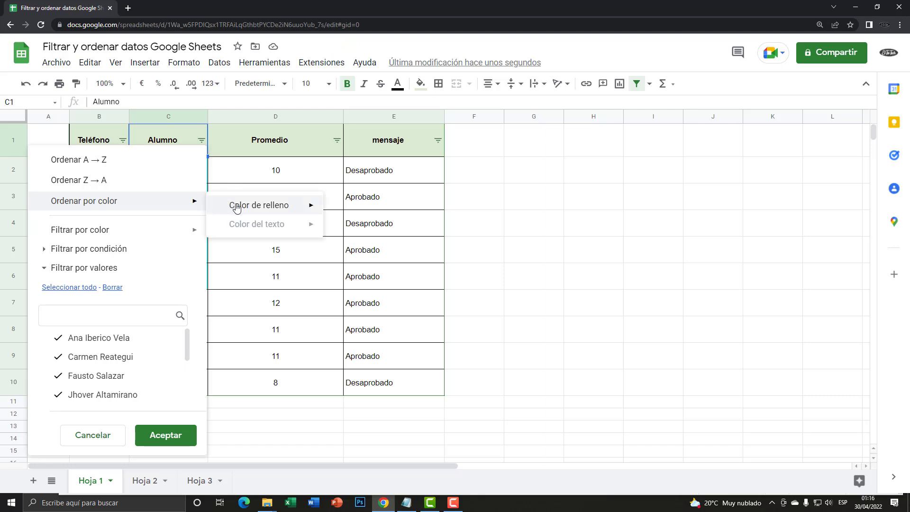
mouse_move(259, 205)
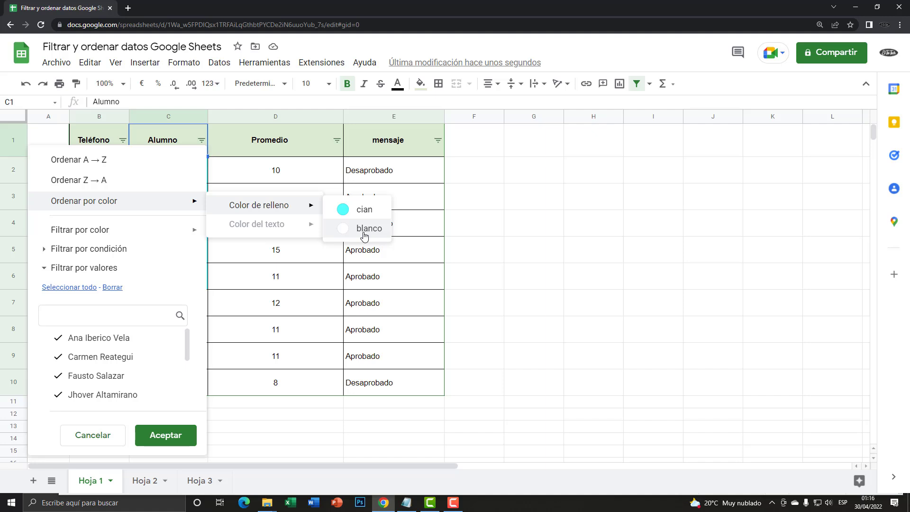
left_click(364, 229)
left_click_drag(166, 277, 174, 380)
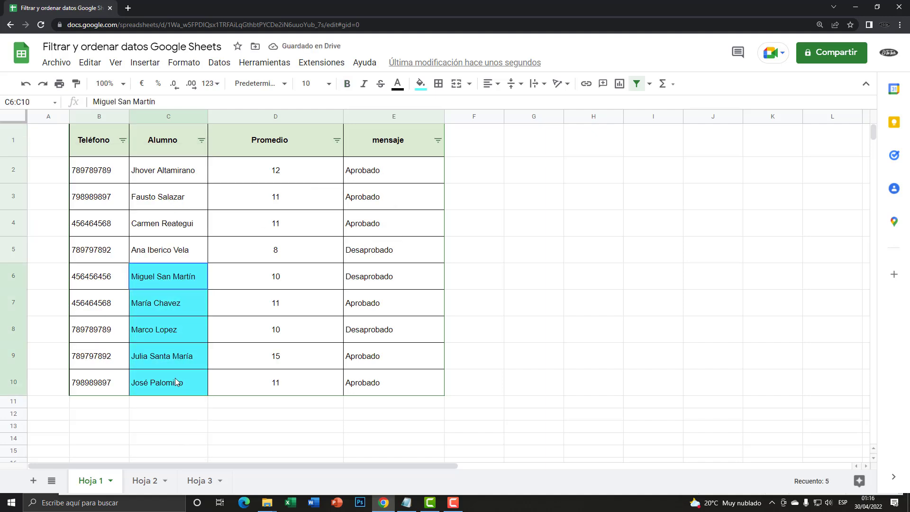
left_click(167, 307)
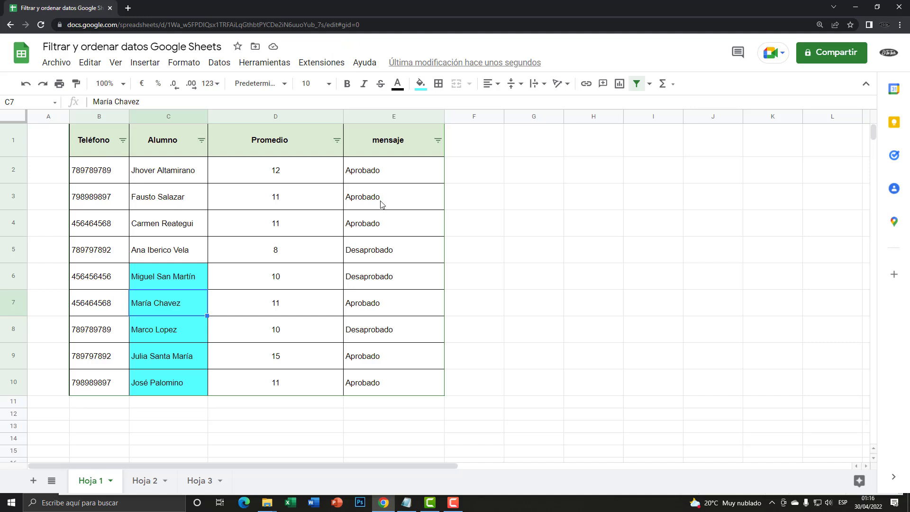
Step: Colour the top three names, C2:C4, in red text
left_click(167, 173)
left_click_drag(170, 198, 168, 225)
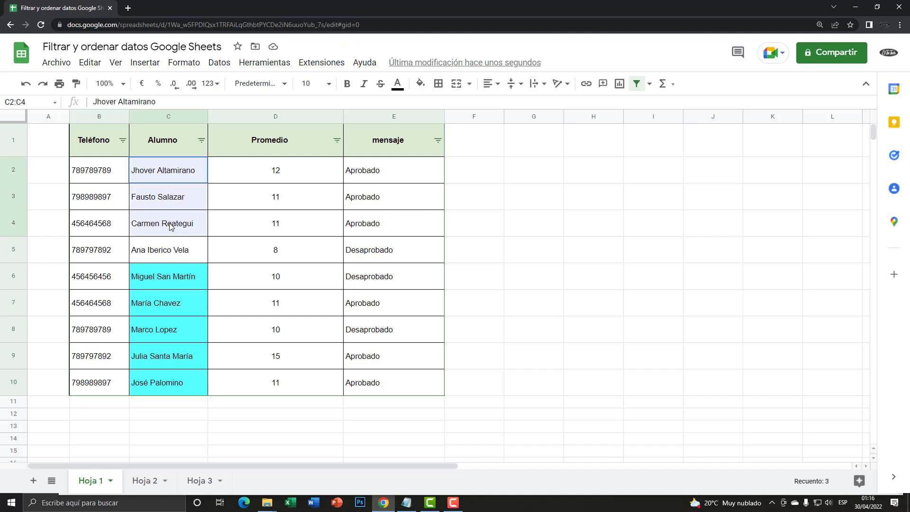
left_click(397, 84)
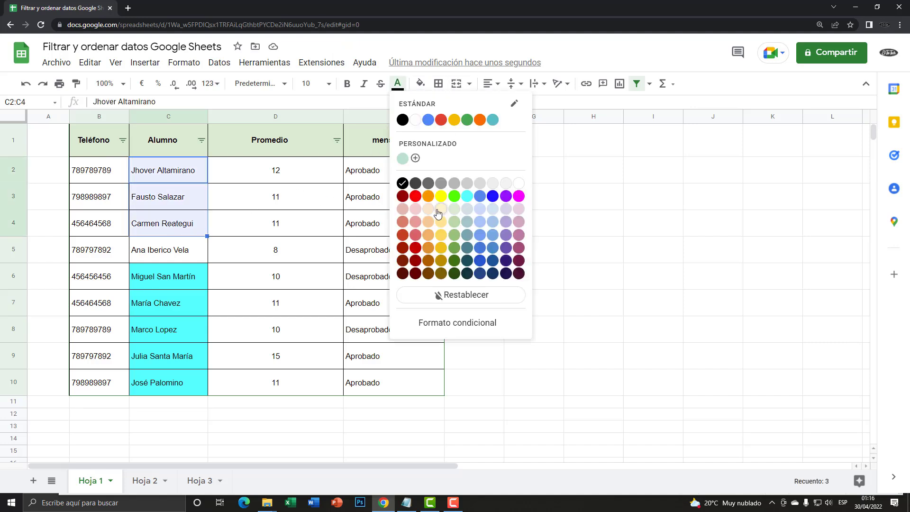
left_click(415, 196)
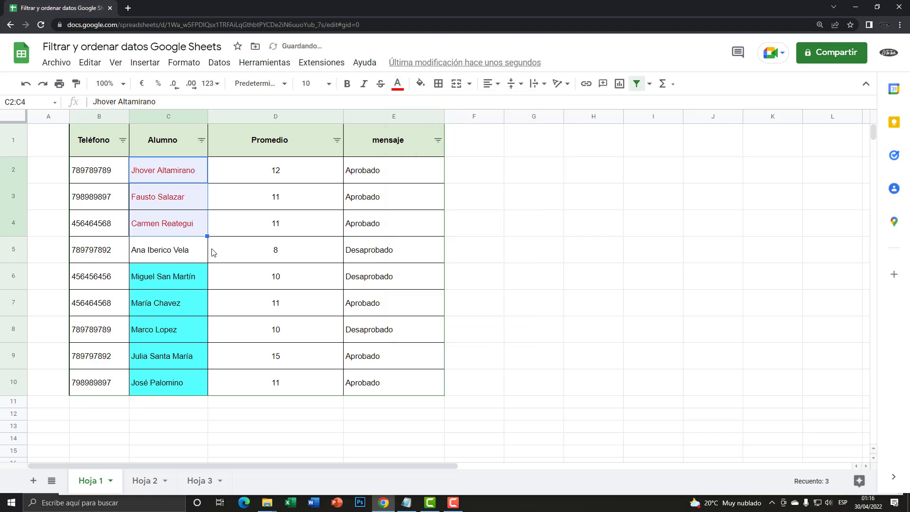
left_click(212, 250)
Step: Reset the fill on the cyan names C6:C10 to remove the highlight
key("Left")
key("Down")
key("Down")
left_click_drag(186, 270, 184, 382)
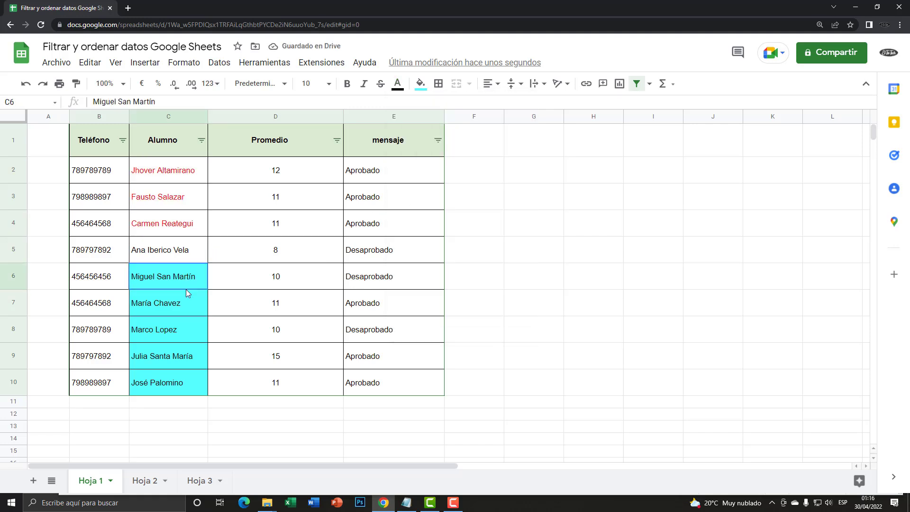
left_click(422, 85)
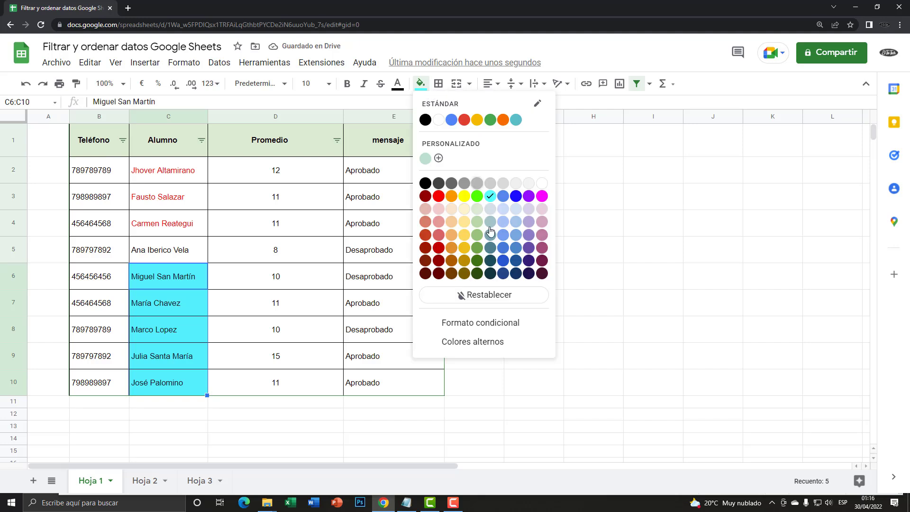
left_click(483, 290)
left_click(211, 259)
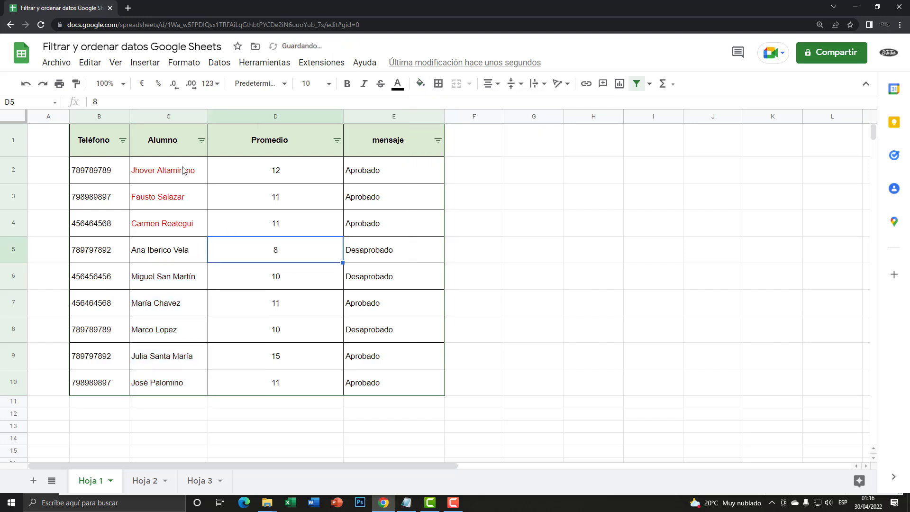
left_click(202, 140)
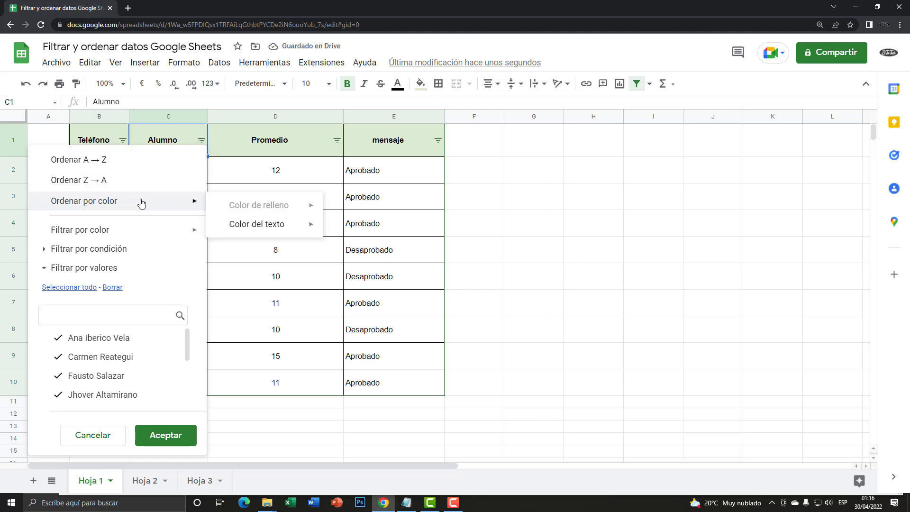
mouse_move(257, 224)
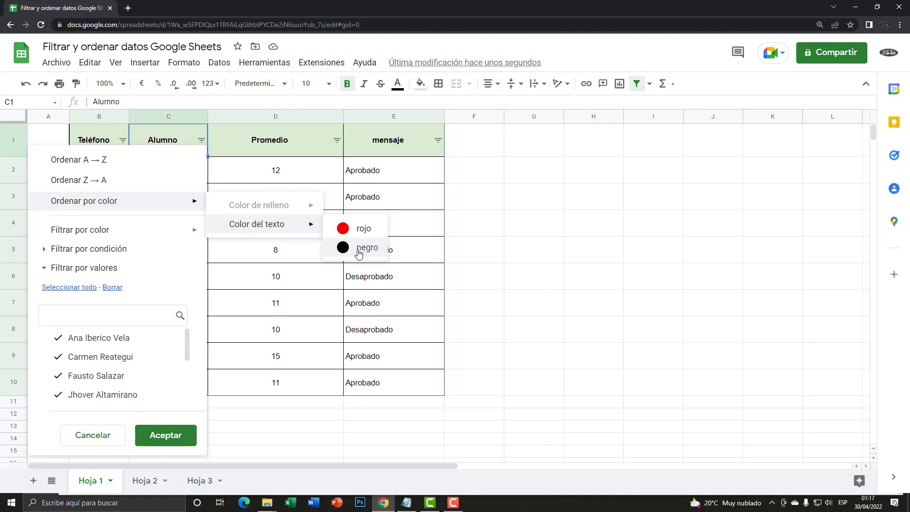
Step: Sort the rows by Alumno text colour with black names first
left_click(359, 247)
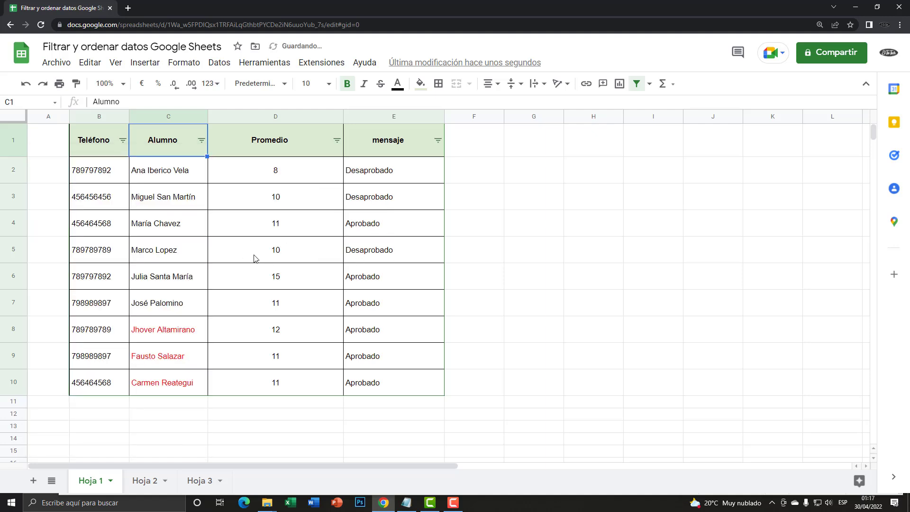
left_click_drag(160, 172, 174, 306)
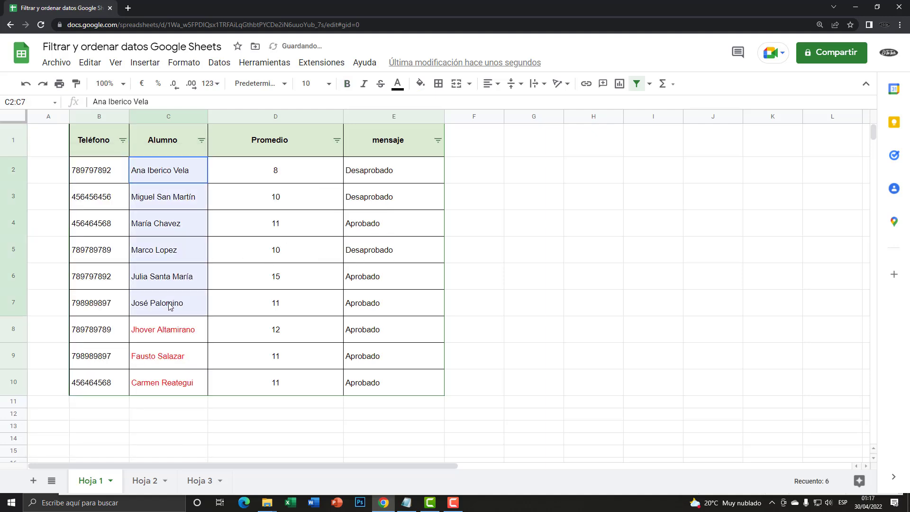
left_click(238, 274)
Step: Re-sort by Alumno text colour so the three red names come first
left_click(201, 141)
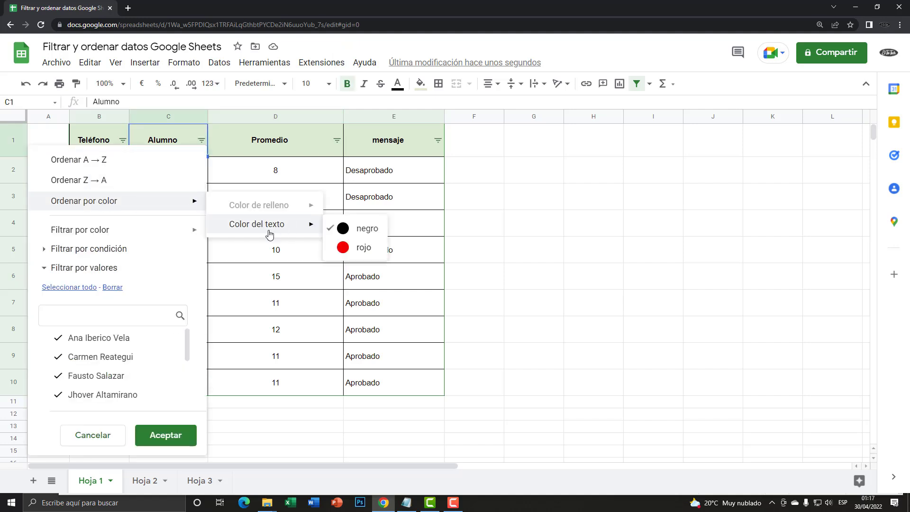
left_click(361, 250)
left_click(323, 249)
mouse_move(95, 170)
left_mouse_down()
mouse_move(366, 342)
mouse_move(370, 384)
left_mouse_up()
left_click(321, 308)
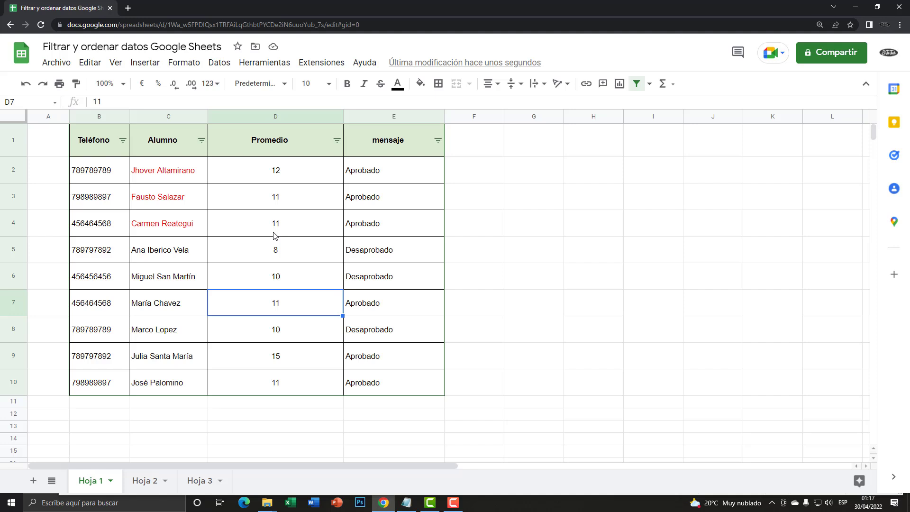
Step: Filter Alumno by red text colour, then switch it to show only black-named students
left_click(337, 140)
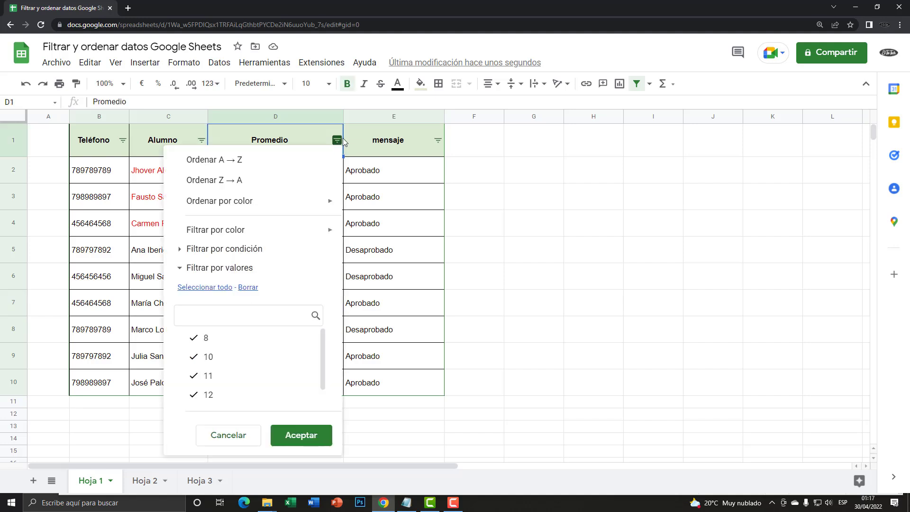
mouse_move(215, 230)
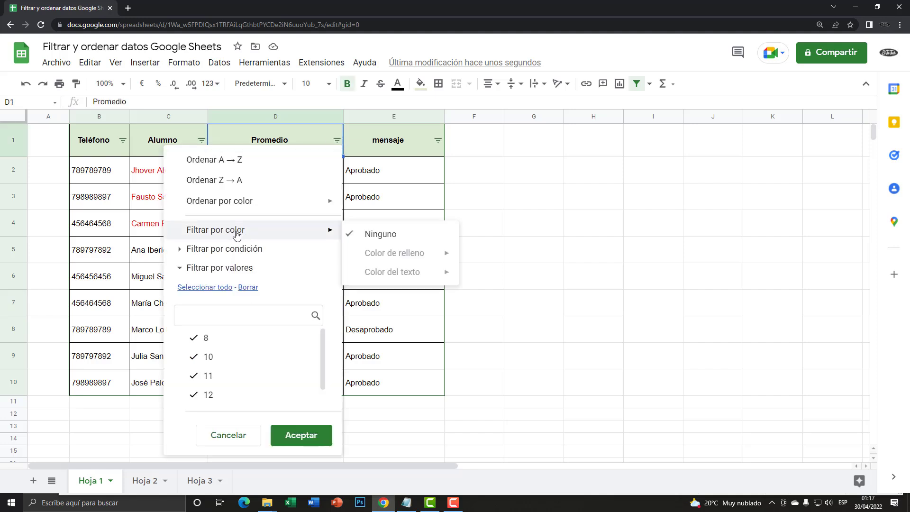
left_click(189, 169)
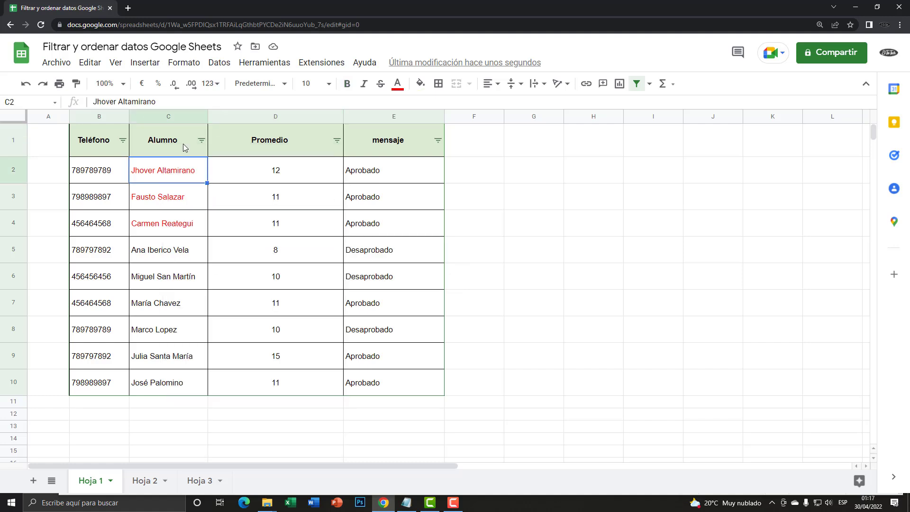
left_click(202, 140)
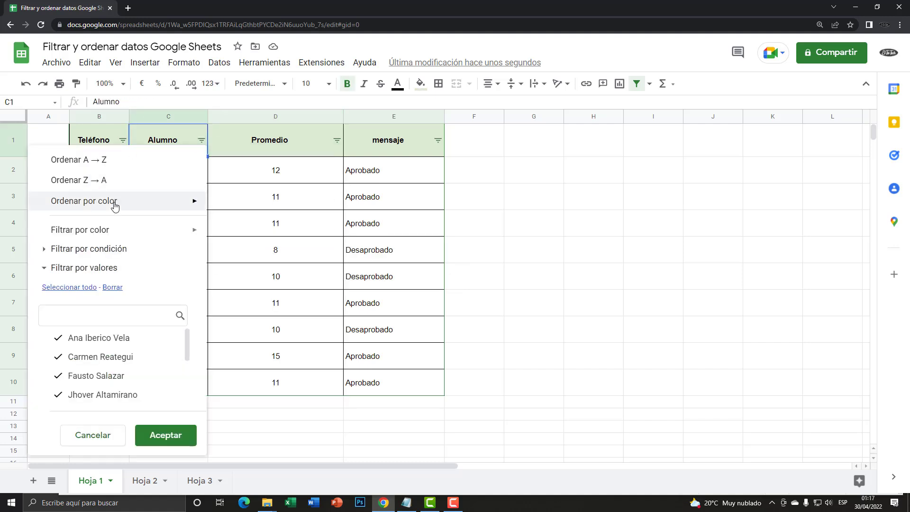
mouse_move(257, 272)
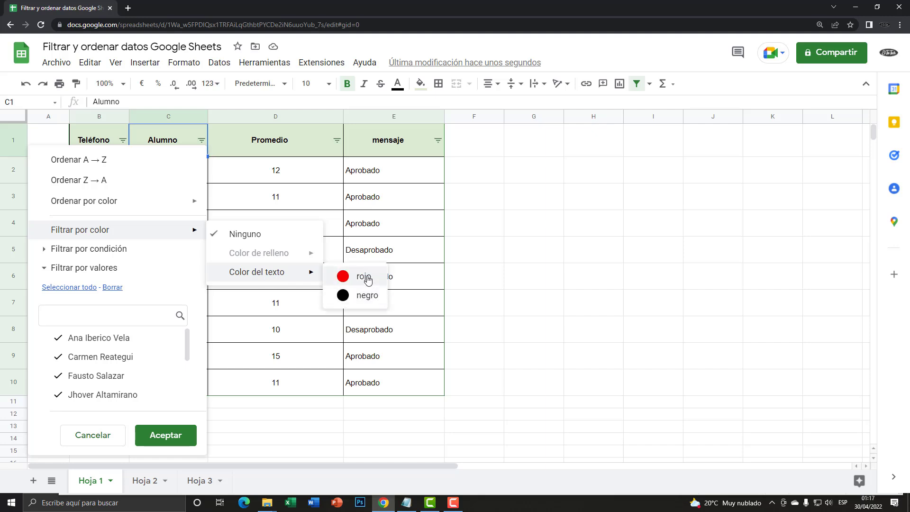
left_click(367, 278)
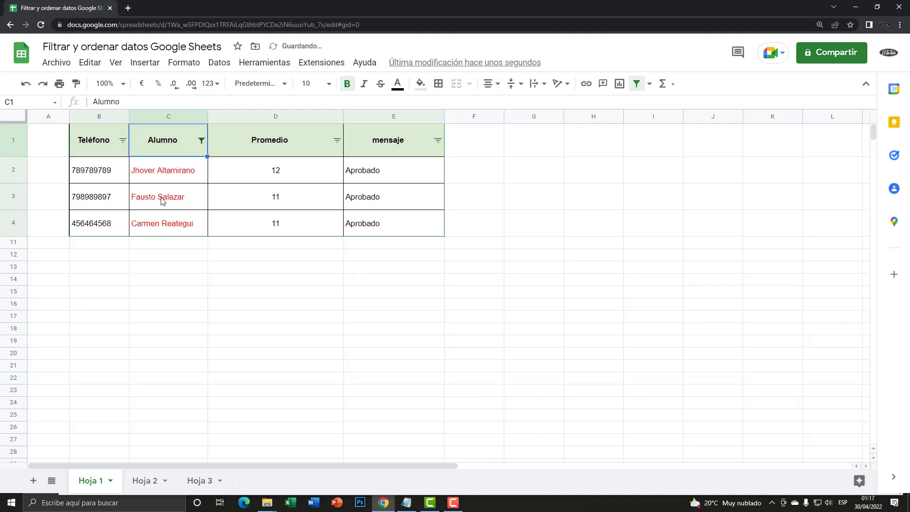
left_click_drag(102, 175, 375, 227)
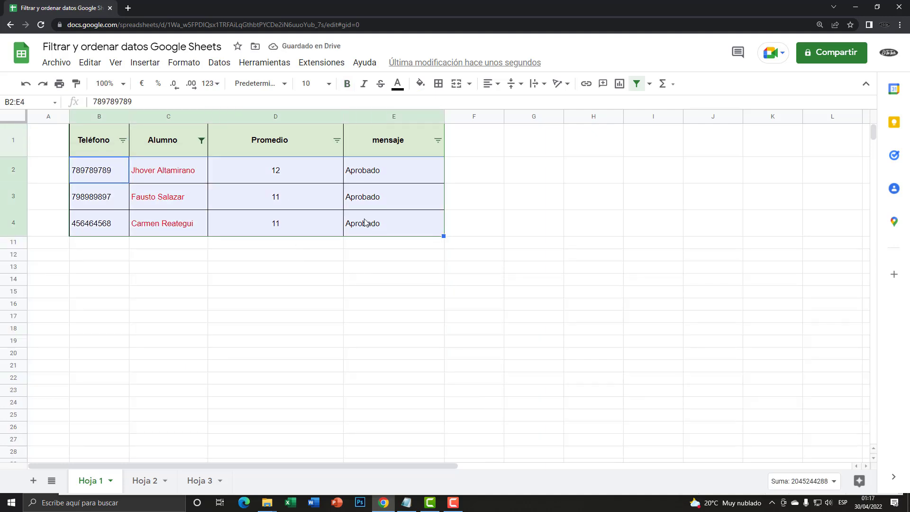
left_click(266, 191)
left_click(202, 140)
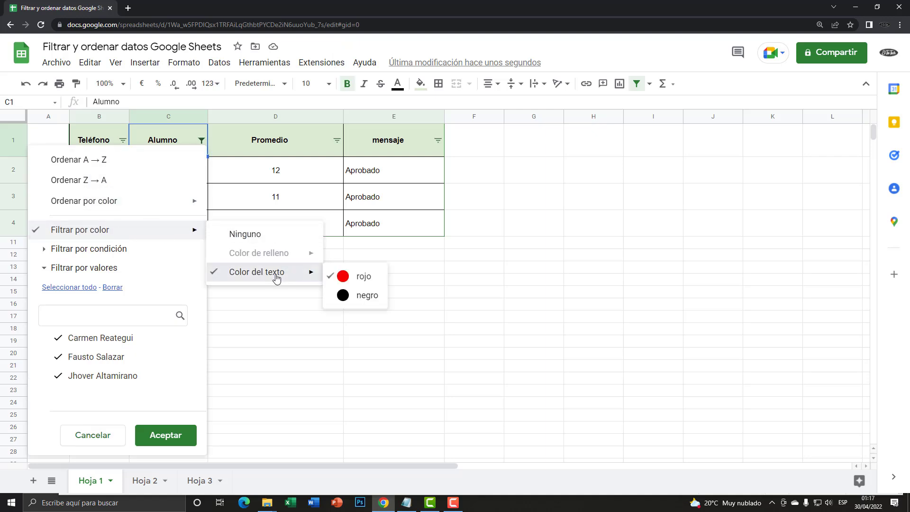
mouse_move(257, 271)
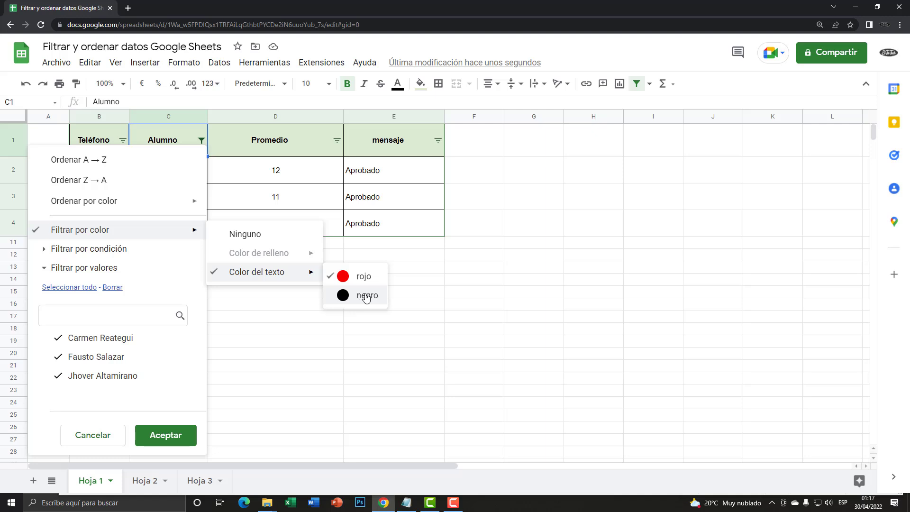
left_click(367, 296)
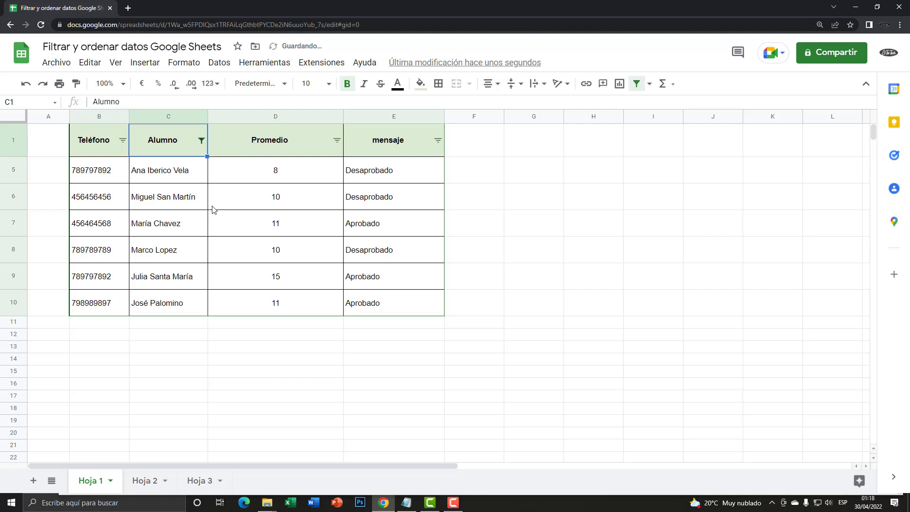
Step: Set the Alumno colour filter to Ninguno so every student shows
left_click(201, 140)
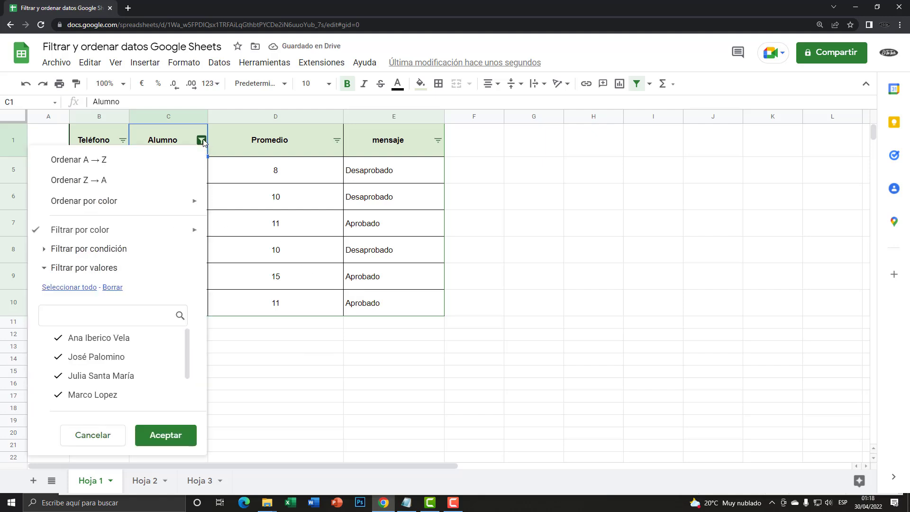
mouse_move(79, 229)
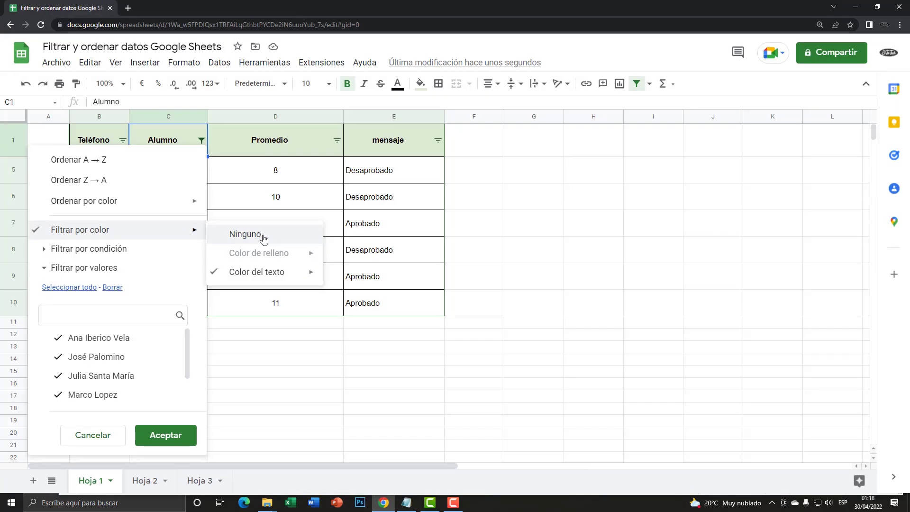
left_click(264, 237)
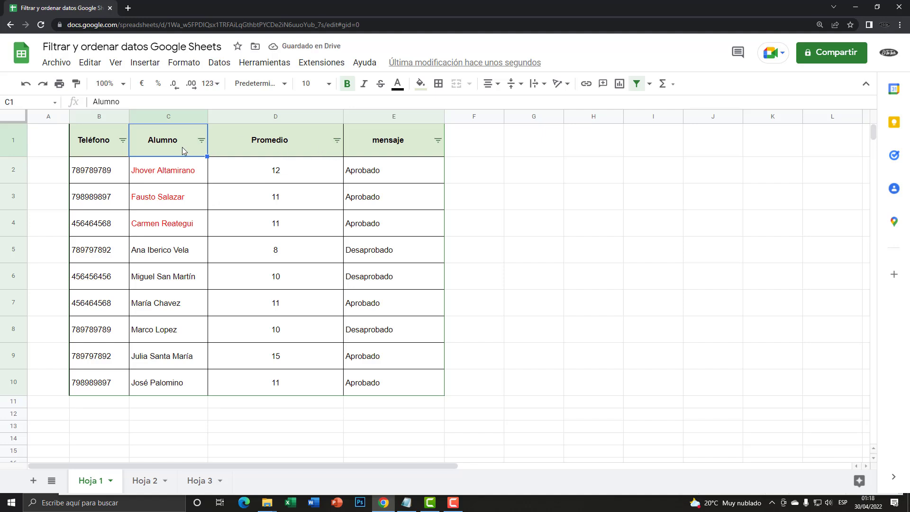
Step: Browse the Promedio filter-by-condition list to find the Mayor que condition
left_click(337, 141)
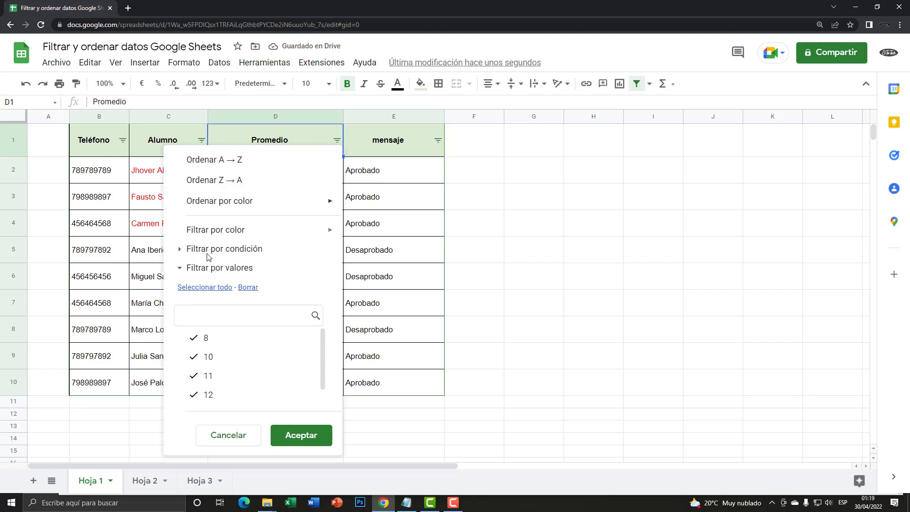
left_click(182, 251)
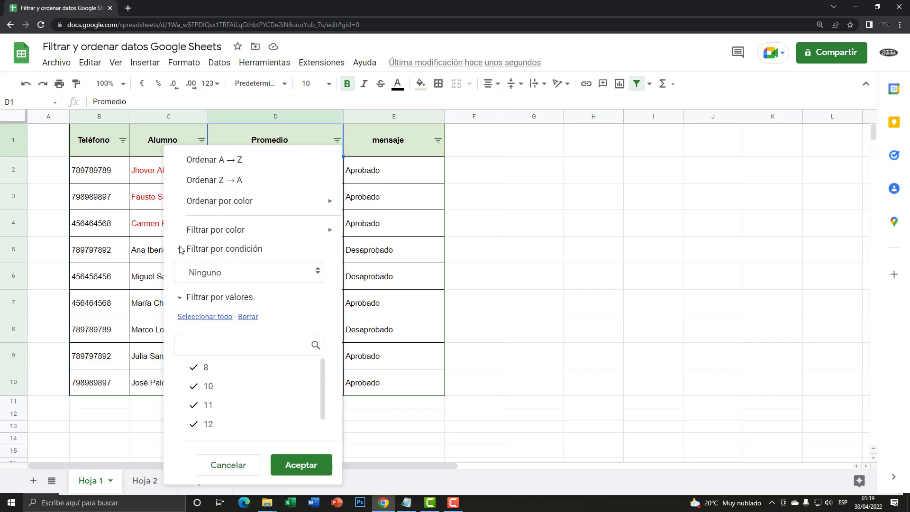
left_click(232, 277)
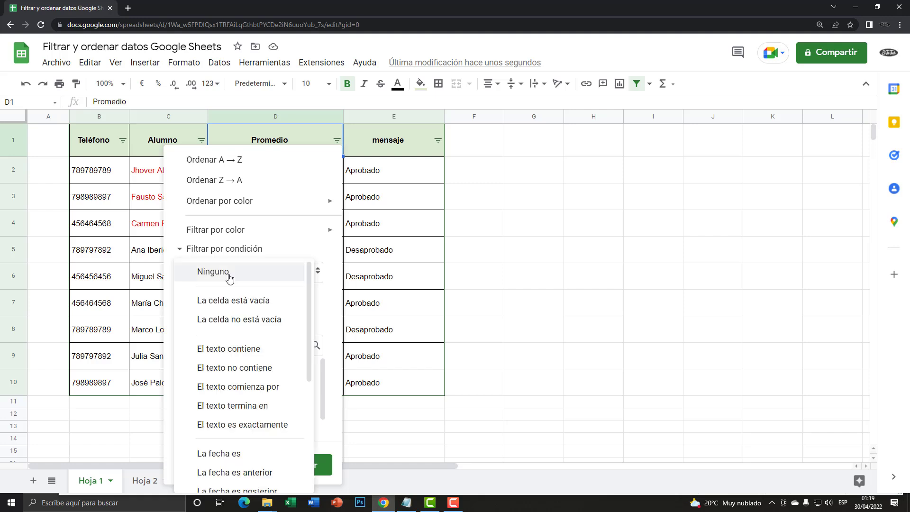
left_click(365, 344)
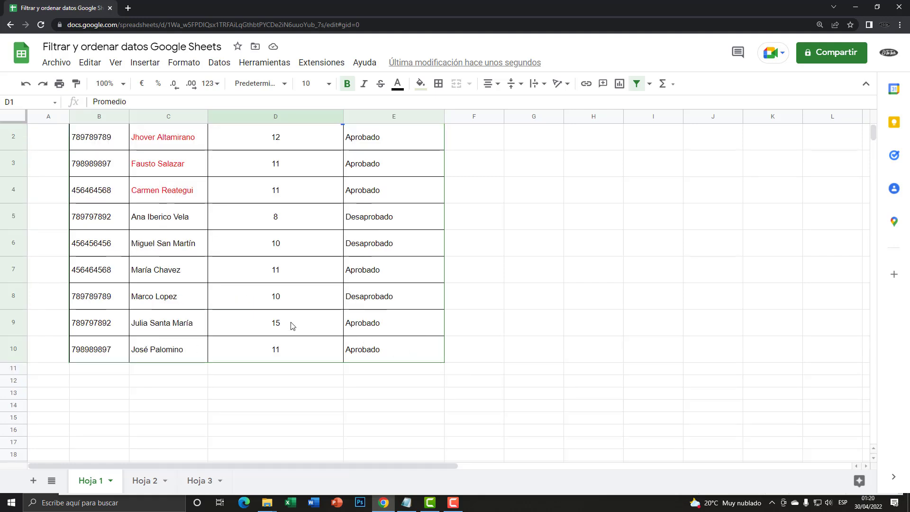
left_click(337, 140)
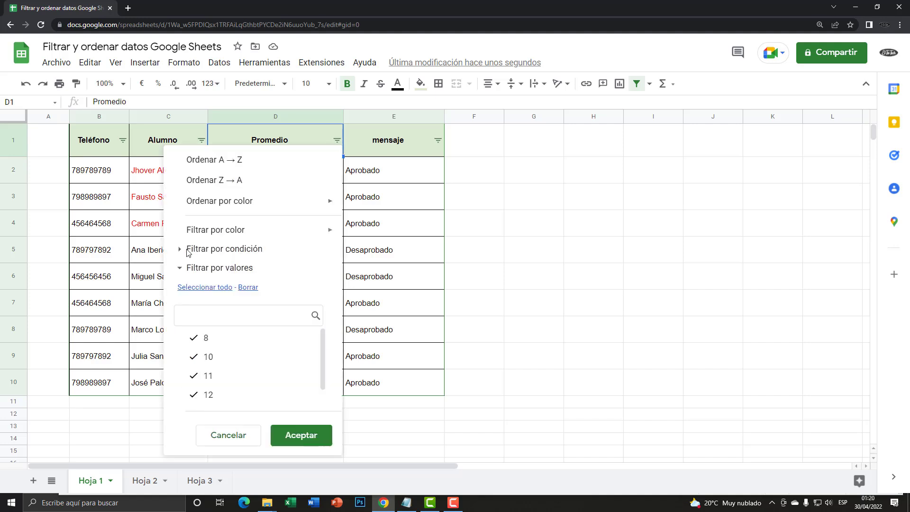
left_click(182, 250)
left_click(222, 277)
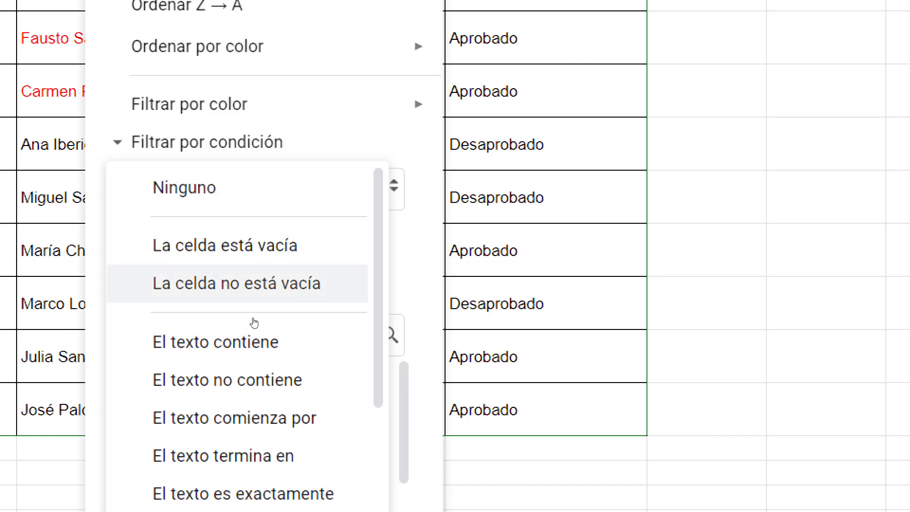
scroll(251, 325, "down", 2)
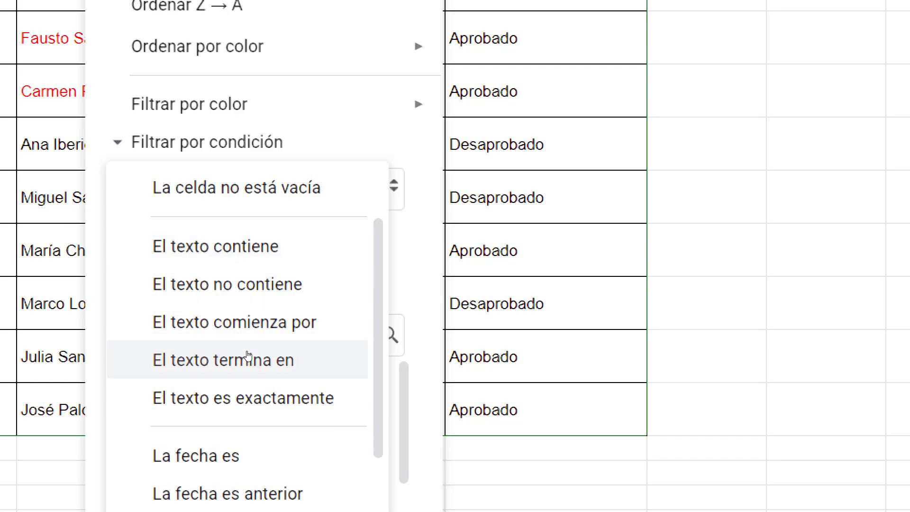
scroll(256, 379, "down", 2)
scroll(258, 394, "down", 2)
scroll(251, 367, "down", 2)
scroll(245, 353, "up", 2)
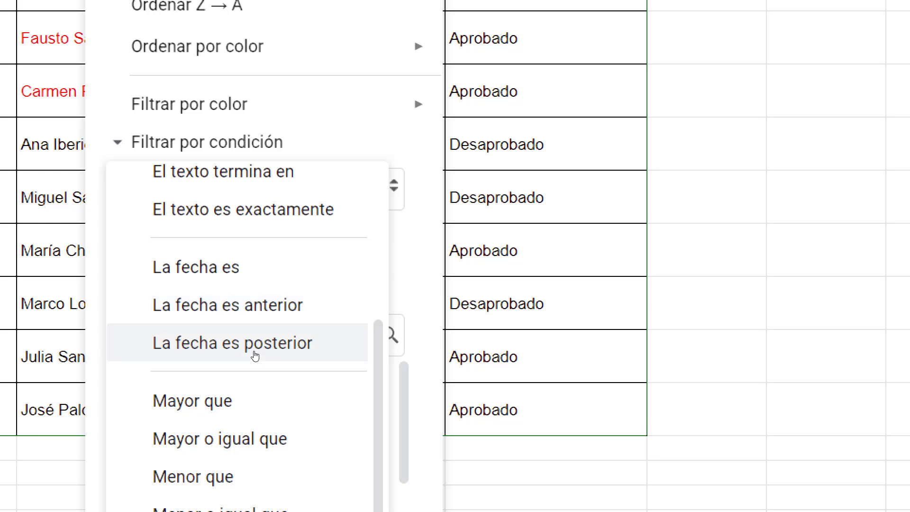
scroll(252, 382, "down", 2)
scroll(290, 379, "down", 1)
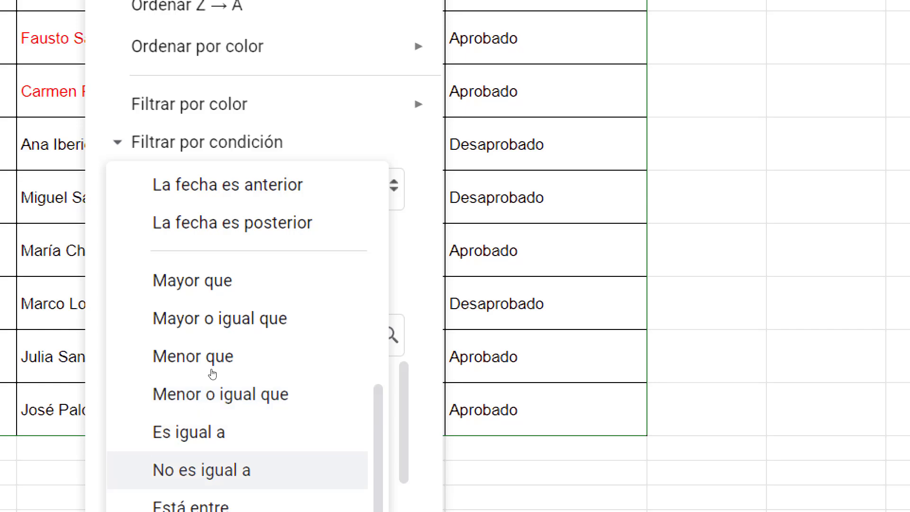
scroll(214, 374, "down", 3)
key("Up")
key("Up")
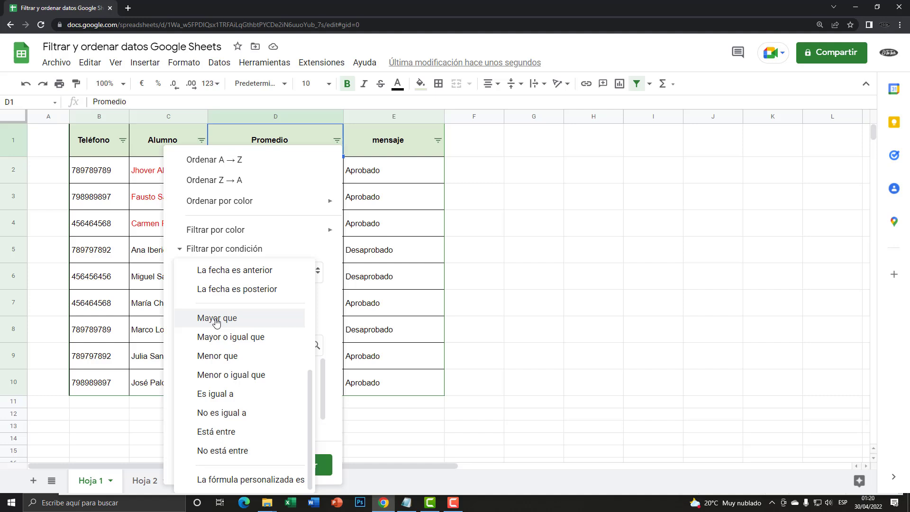
Step: Apply a Promedio condition of Mayor que 10
left_click(211, 318)
left_click(217, 301)
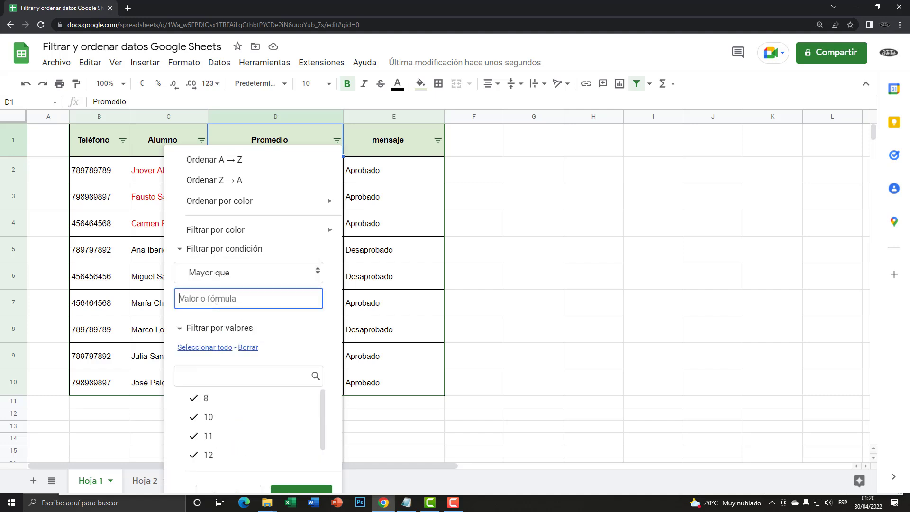
type("10")
scroll(690, 264, "down", 1)
left_click(302, 472)
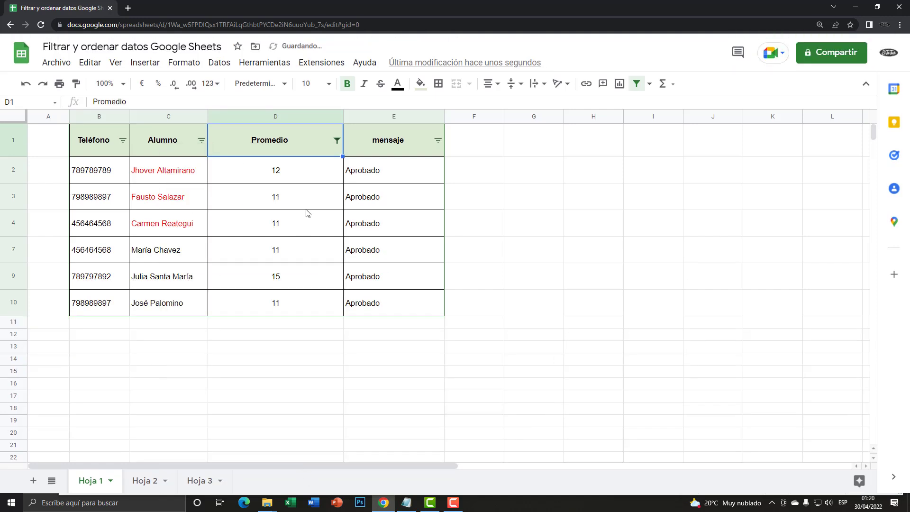
Step: Change the Promedio condition to Menor que 11 and apply it
mouse_move(299, 304)
left_mouse_down()
mouse_move(298, 183)
mouse_move(287, 177)
mouse_move(295, 298)
left_mouse_up()
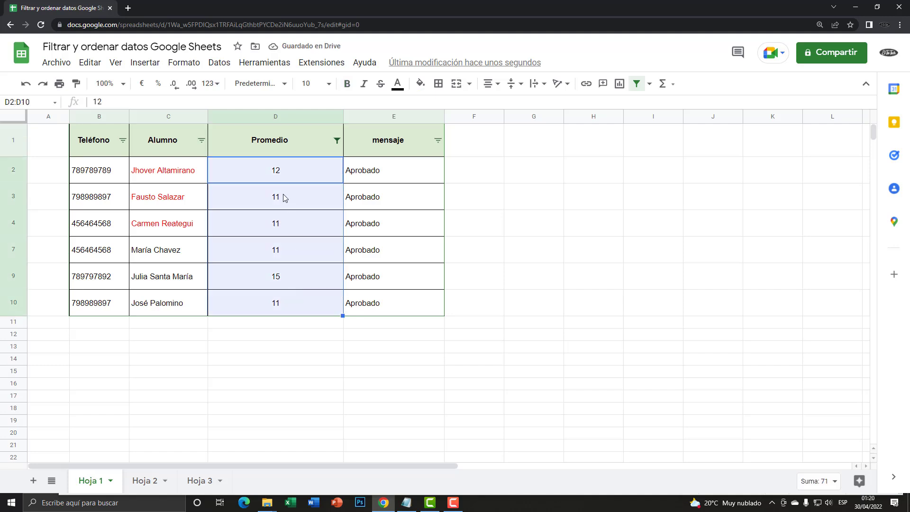
left_click(306, 197)
left_click(337, 141)
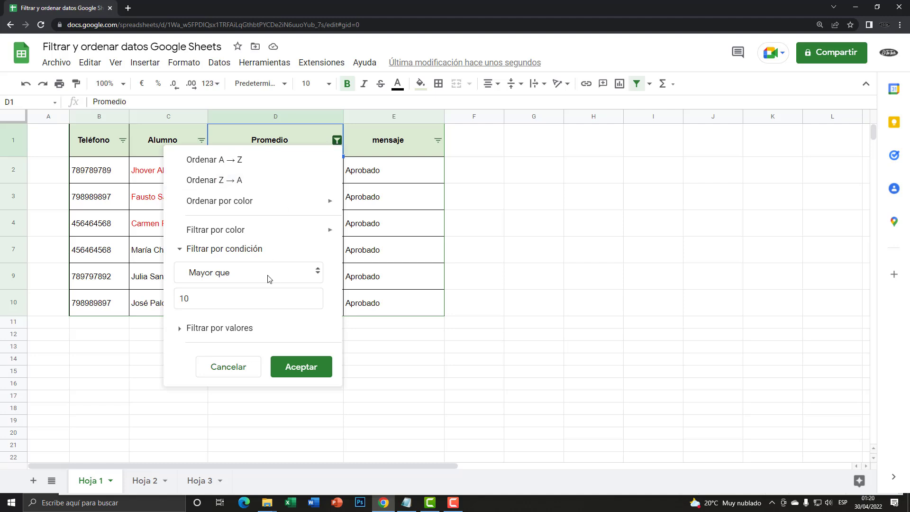
left_click(233, 279)
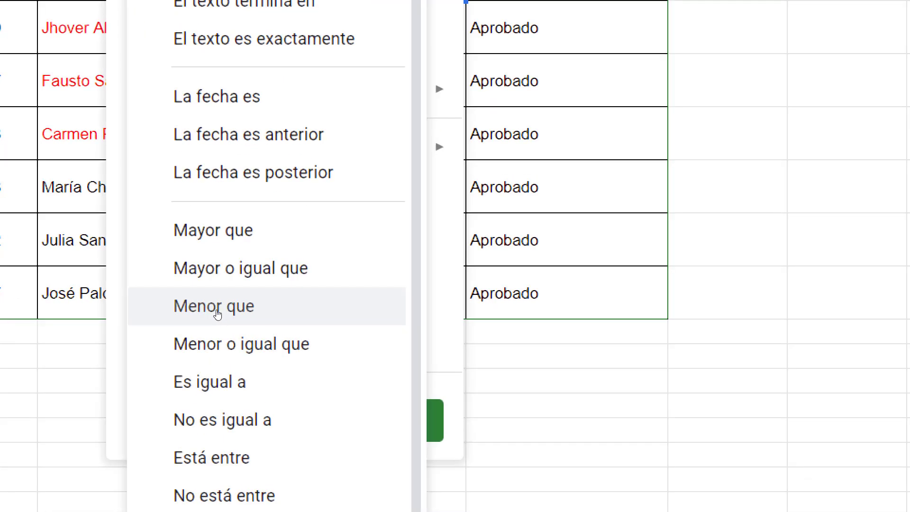
left_click(224, 315)
double_click(236, 306)
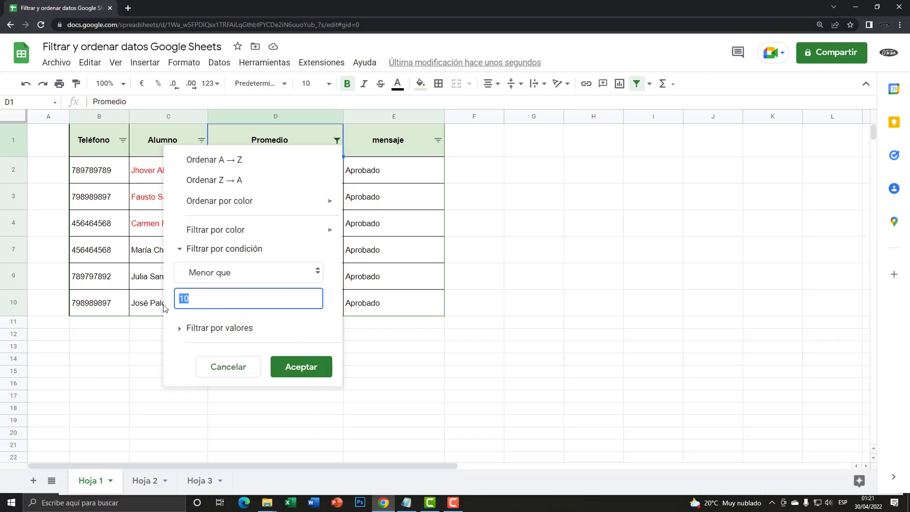
type("11")
left_click(294, 366)
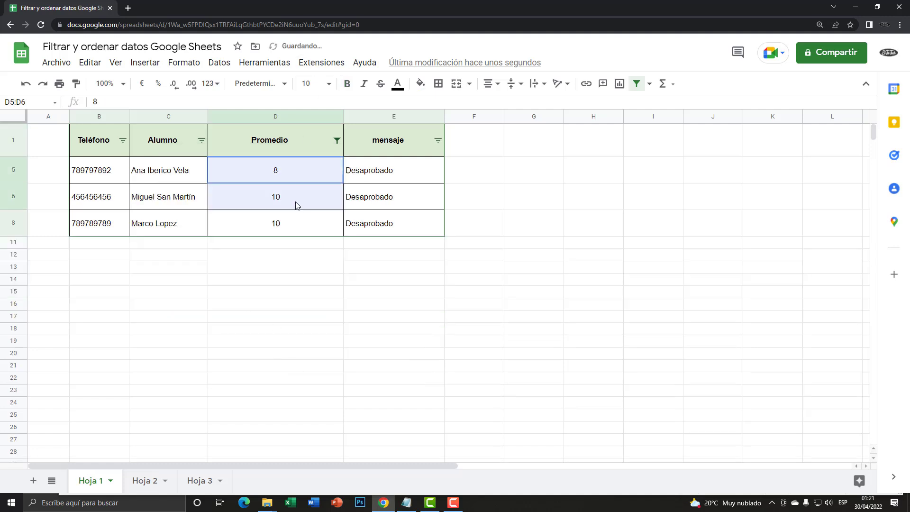
Step: Select the three remaining Promedio averages to check their values
left_click_drag(297, 170, 292, 224)
left_click(292, 185)
left_click_drag(292, 180, 290, 227)
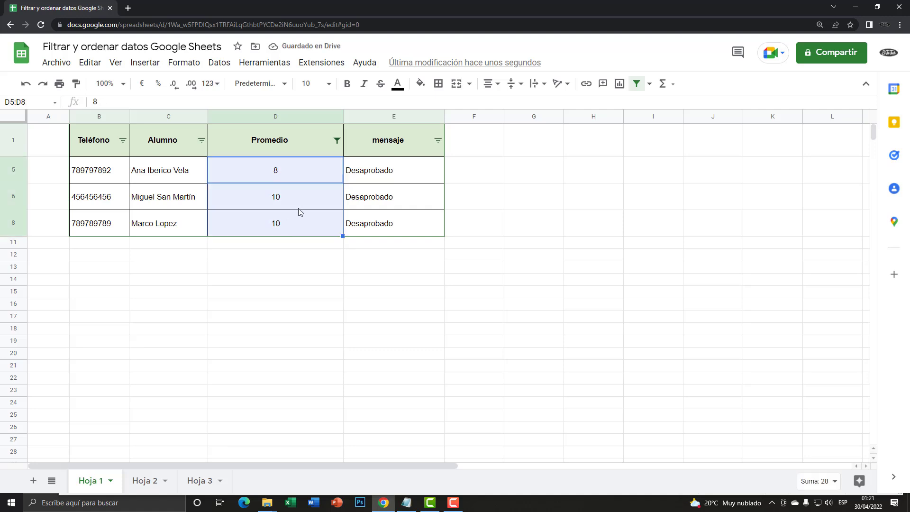
left_click(299, 198)
Step: Set the Promedio condition to Ninguno and apply, restoring all nine rows
left_click(301, 170)
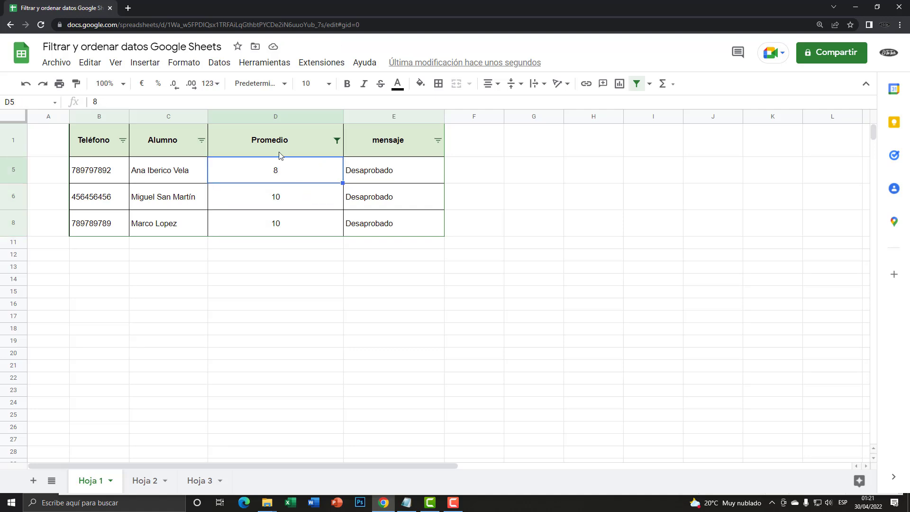
left_click(337, 140)
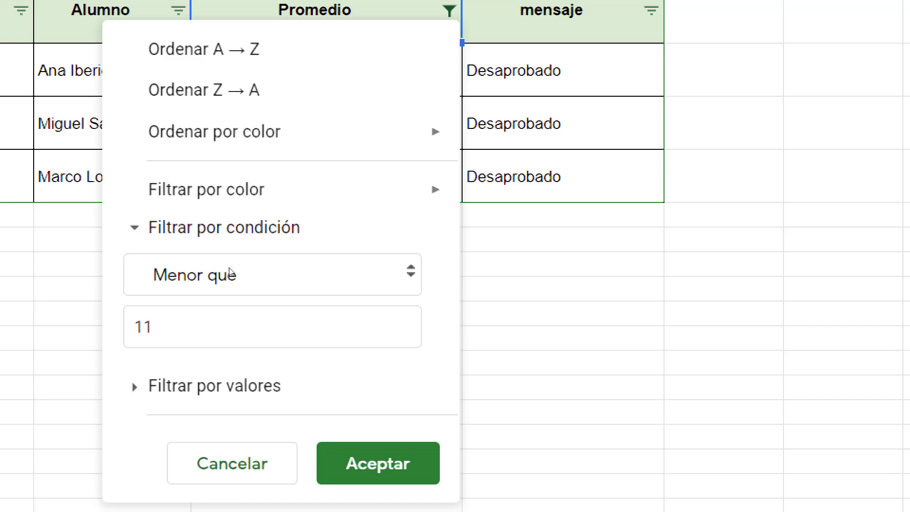
left_click(227, 275)
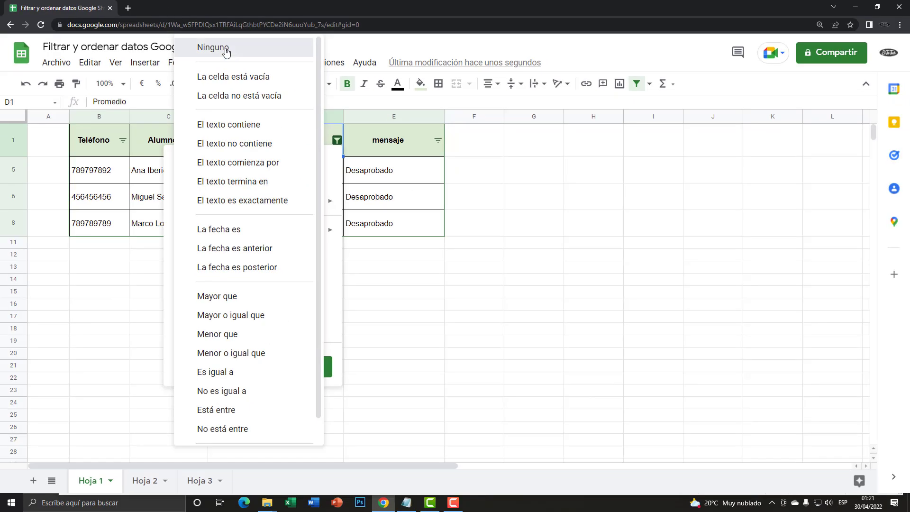
left_click(219, 48)
left_click(317, 338)
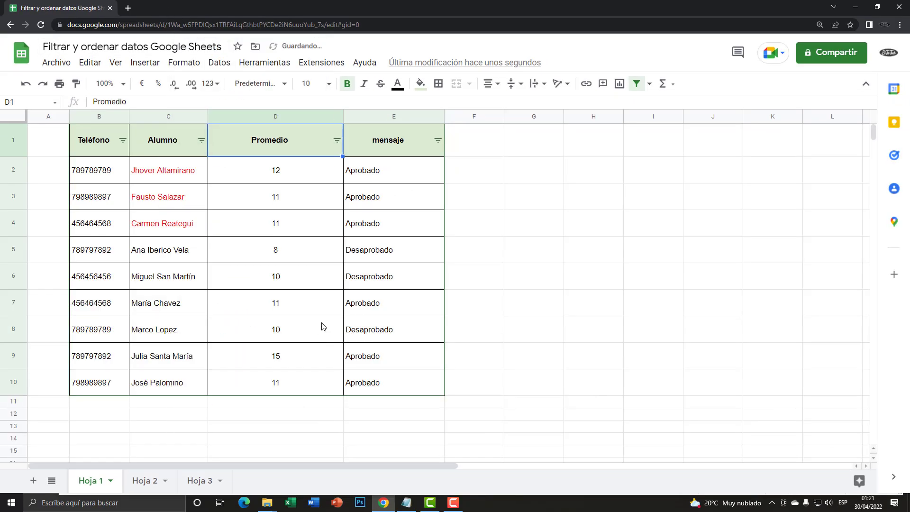
Step: Filter the Promedio column by values to hide averages 8 and 10
left_click(337, 140)
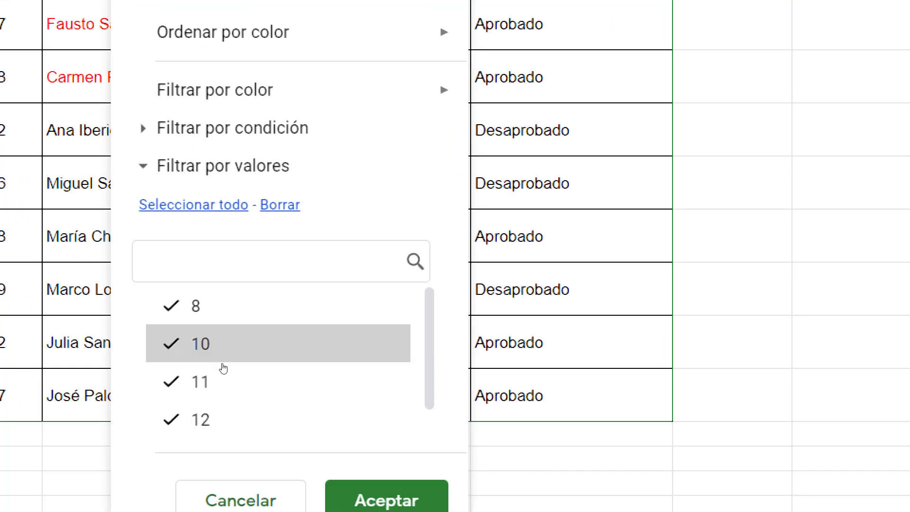
scroll(216, 377, "down", 1)
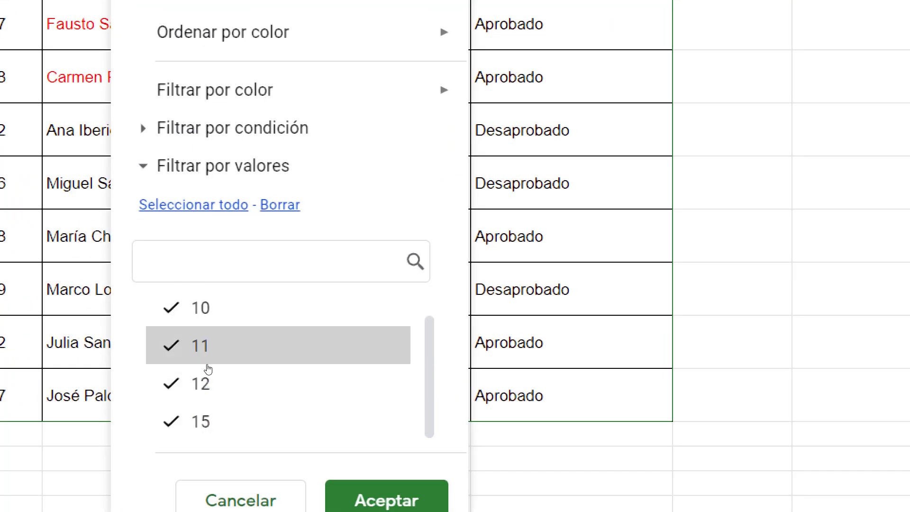
scroll(212, 400, "up", 1)
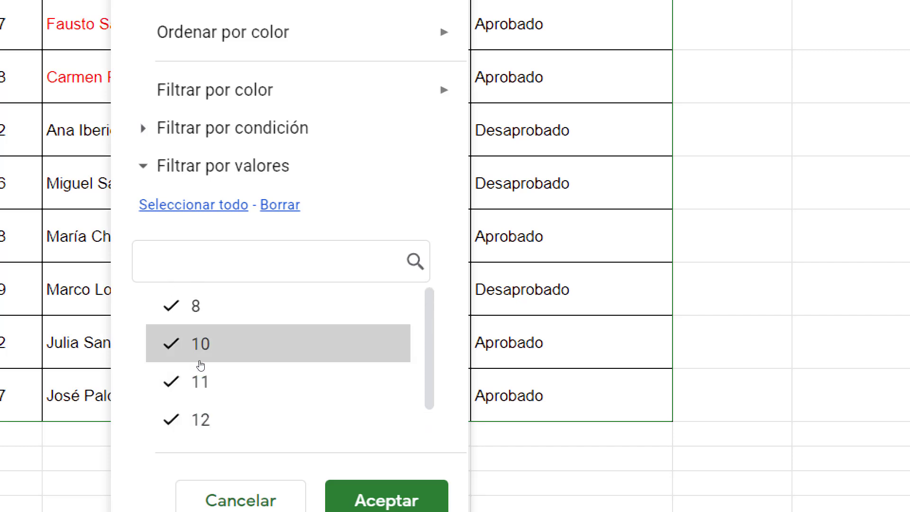
key("space")
left_click(215, 359)
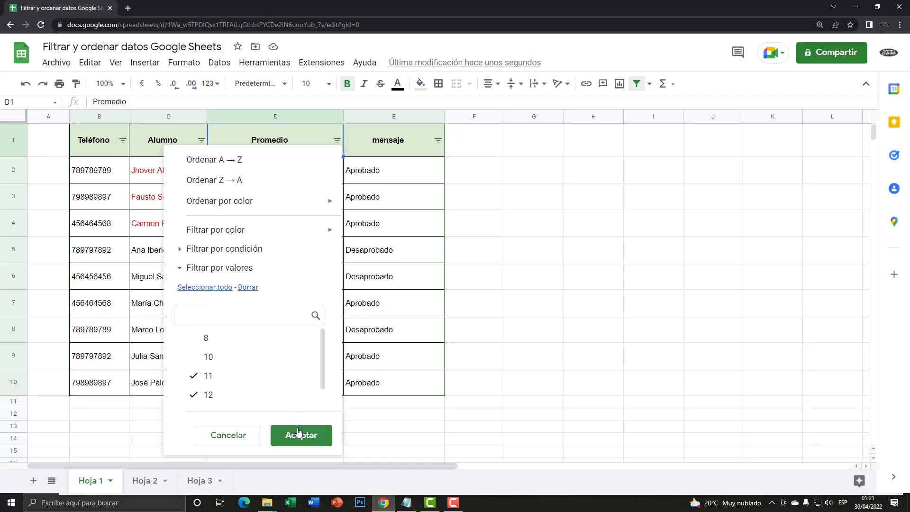
scroll(204, 375, "down", 1)
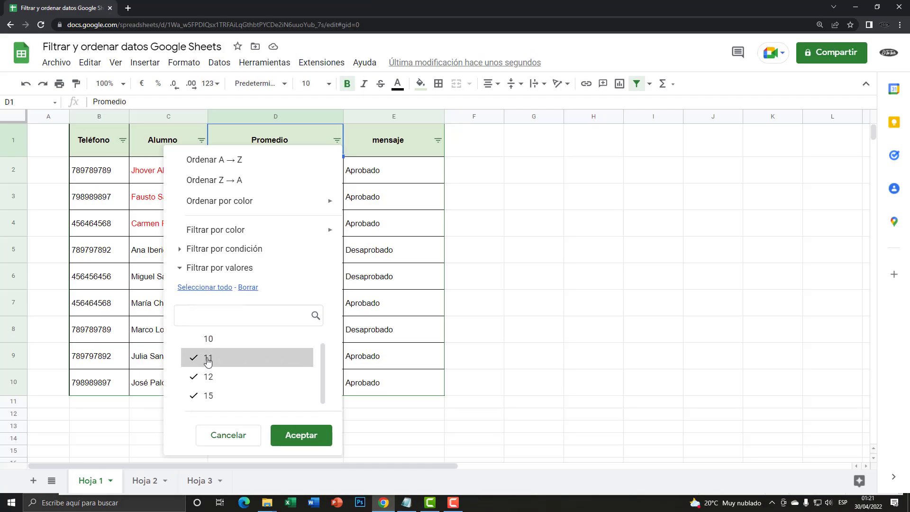
left_click(301, 435)
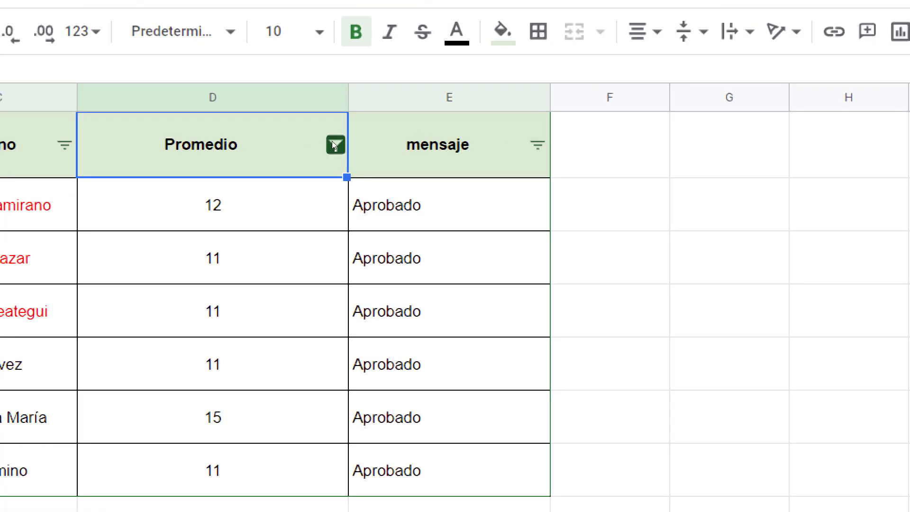
Step: Re-tick averages 8 and 10 in the Promedio value filter so all nine students show
left_click(336, 144)
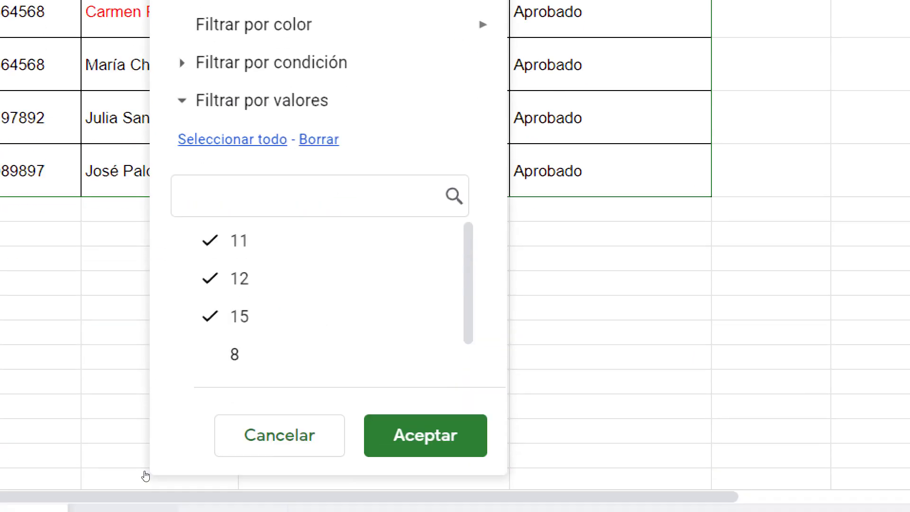
scroll(235, 332, "down", 1)
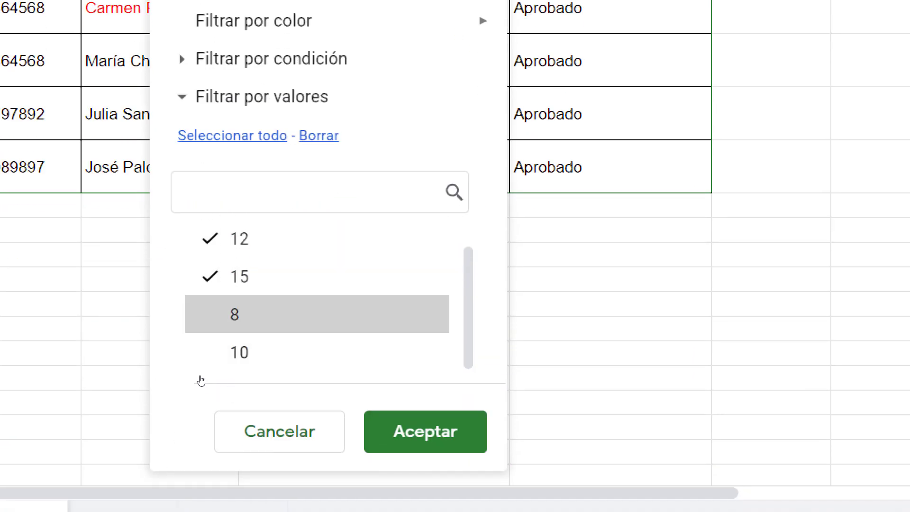
left_click(235, 315)
left_click(240, 352)
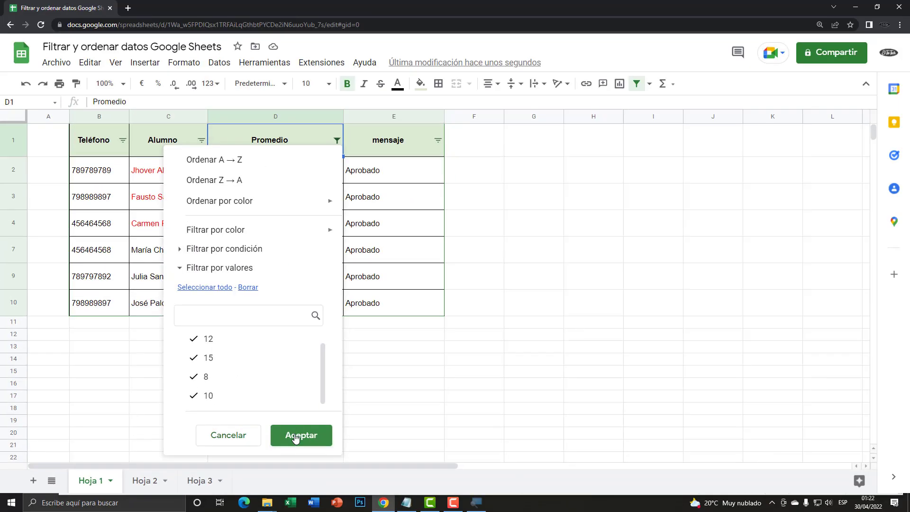
left_click(299, 433)
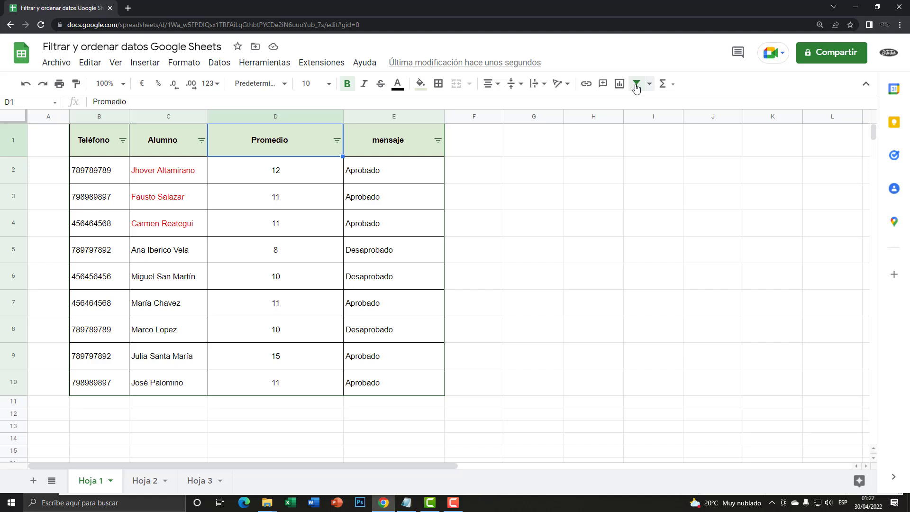
Step: Turn off the filter on the grades table with Quitar filtro
left_click(636, 84)
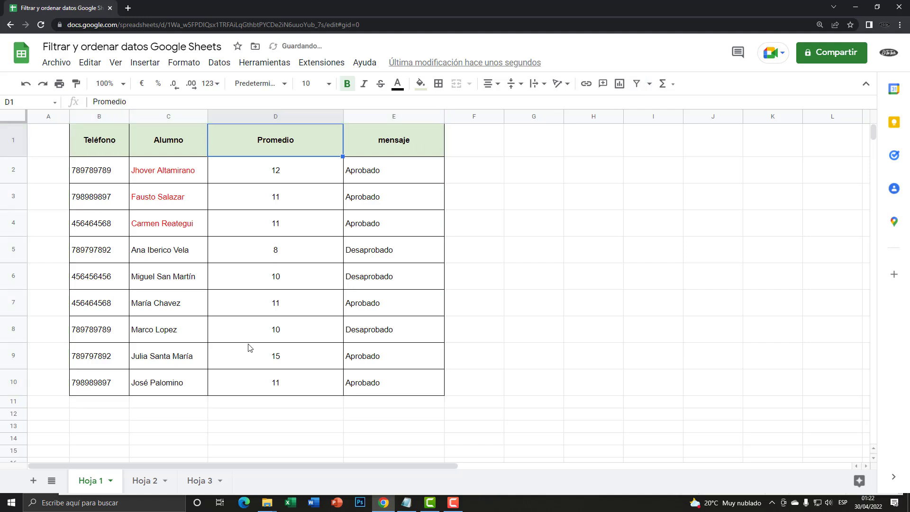